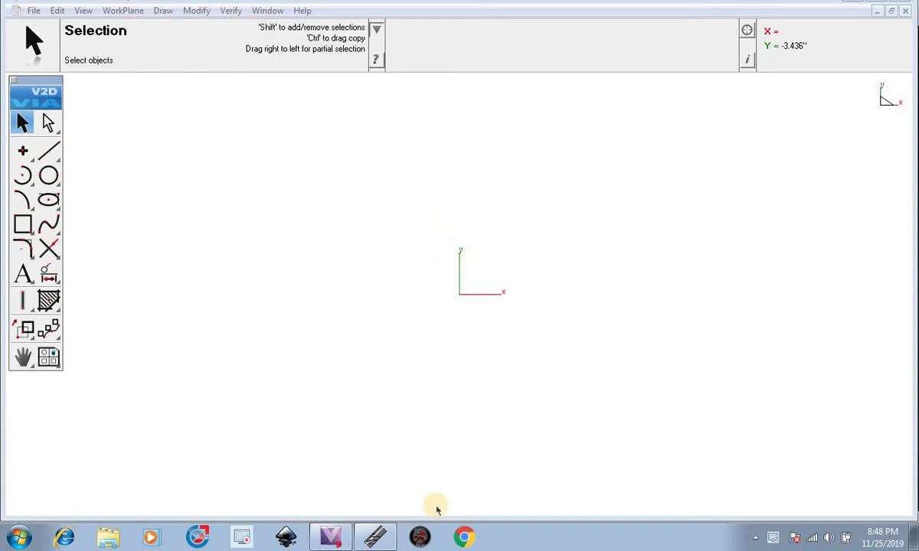
Step: Draw a rectangle from the origin and size it to Width 5 and Height 5
{"action": "mouse_move", "coordinate": [334, 539]}
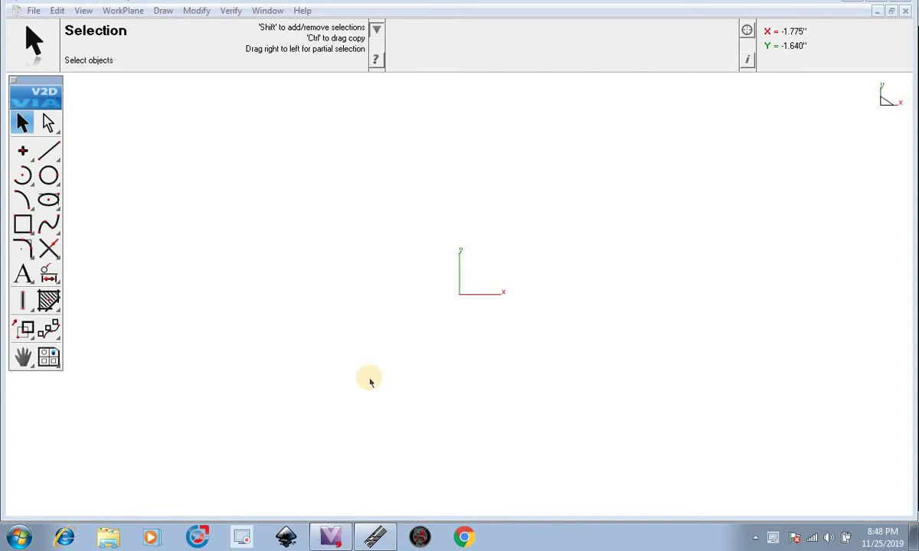
{"action": "left_click", "coordinate": [24, 224]}
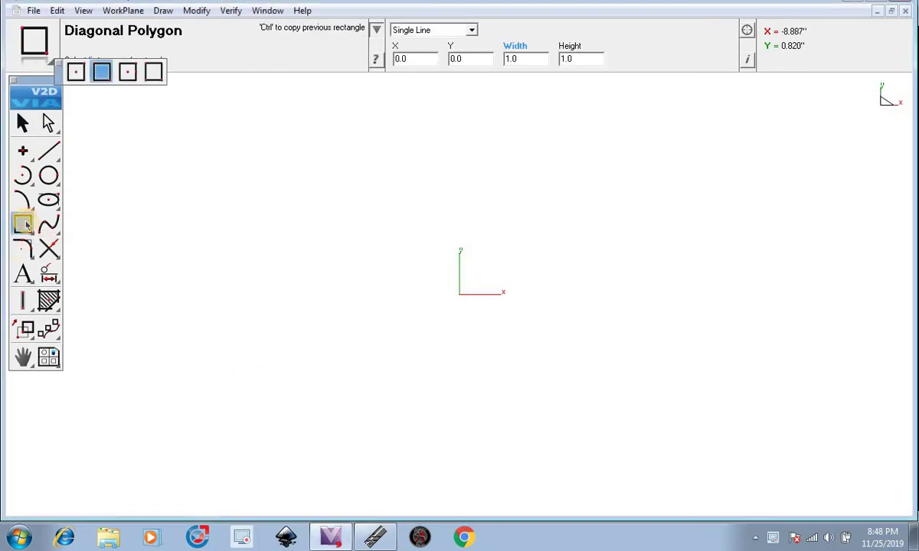
{"action": "left_click", "coordinate": [459, 296]}
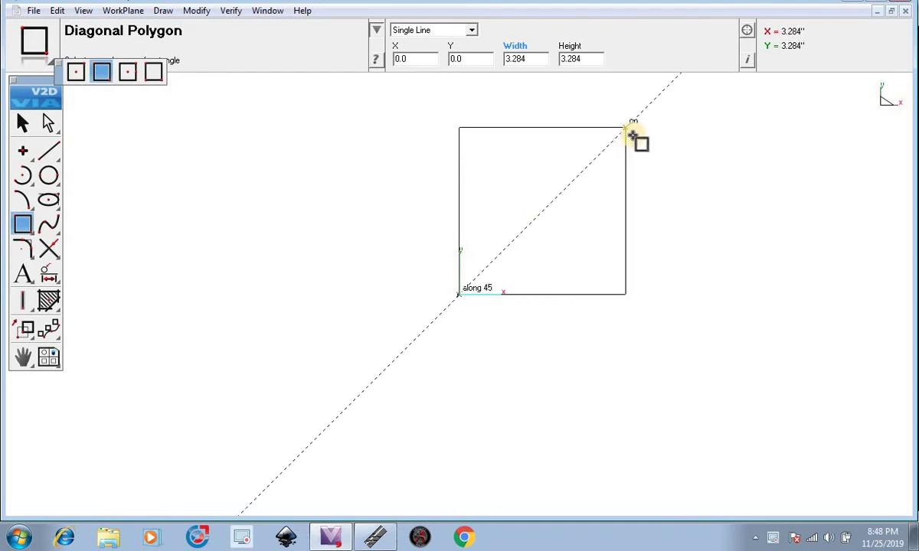
{"action": "left_click", "coordinate": [632, 135]}
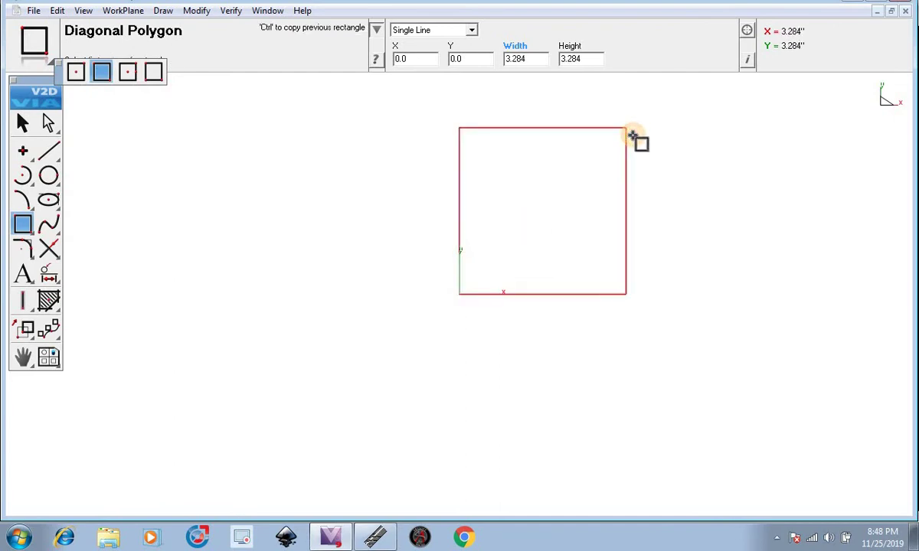
{"action": "double_click", "coordinate": [527, 61]}
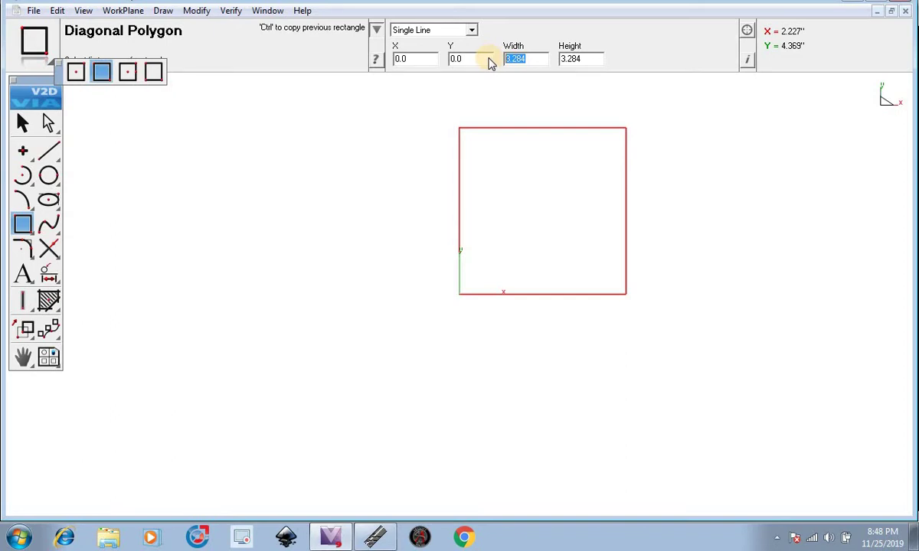
{"action": "type", "text": "5"}
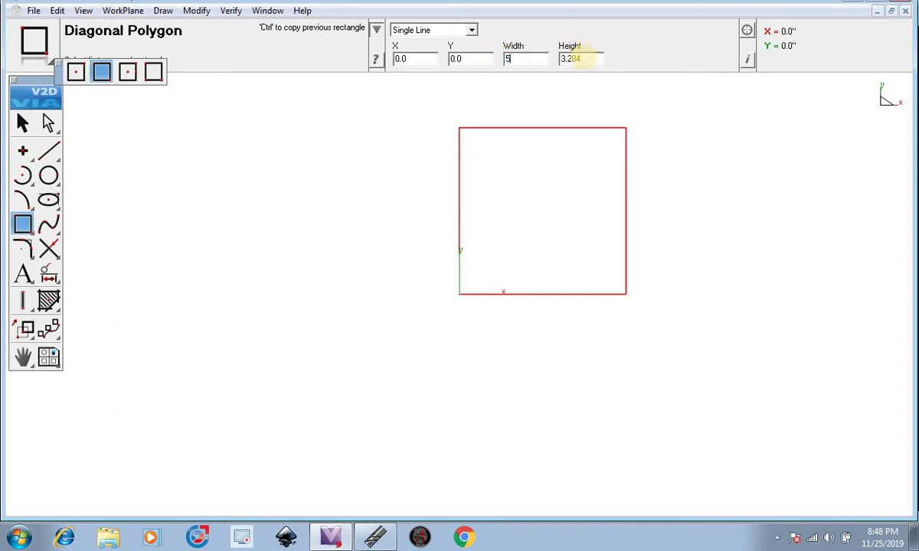
{"action": "double_click", "coordinate": [570, 60]}
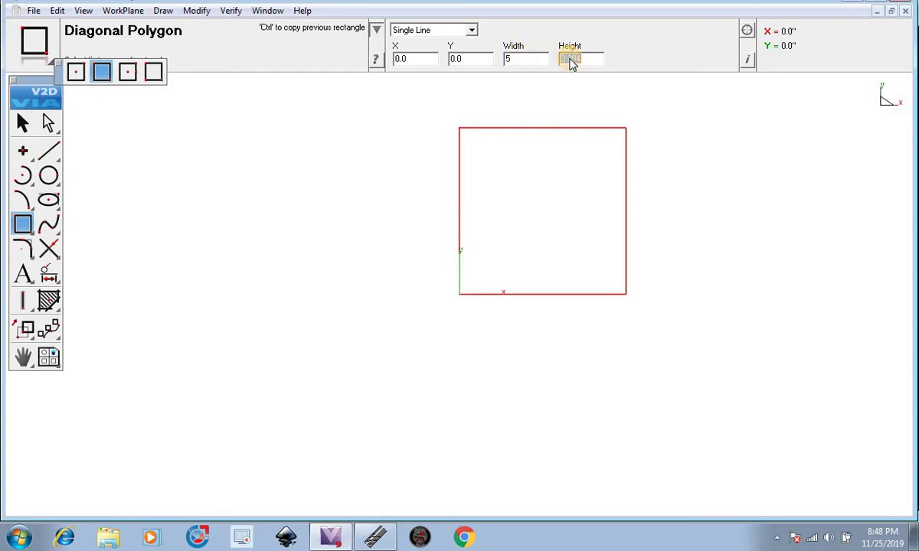
{"action": "type", "text": "5"}
{"action": "key", "text": "Return"}
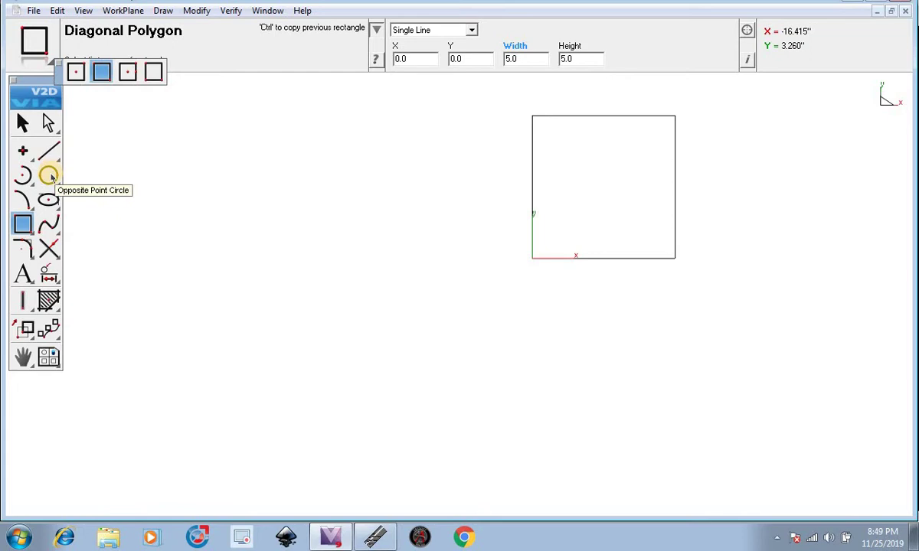
Step: Choose the Circle 1 Point tool with a diameter of 3
{"action": "left_click_drag", "start_coordinate": [50, 177], "coordinate": [75, 178]}
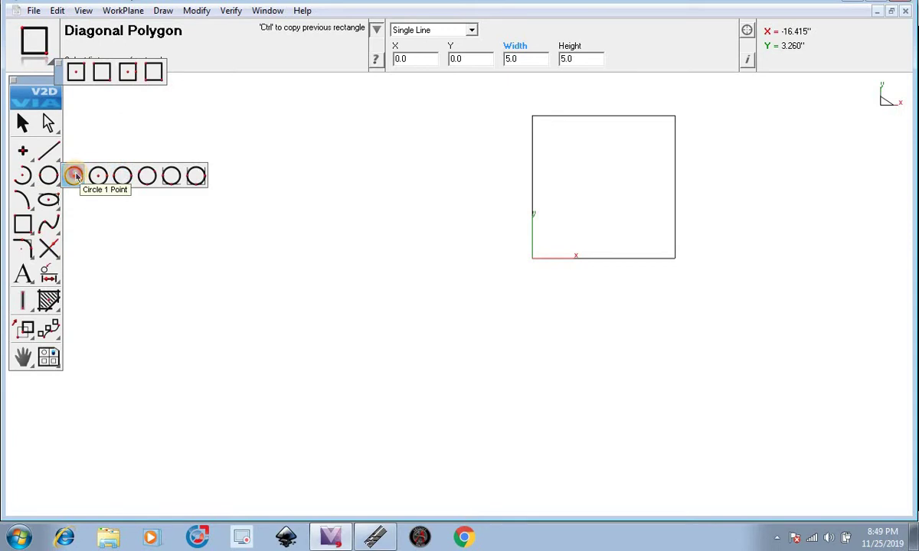
{"action": "left_click", "coordinate": [74, 176]}
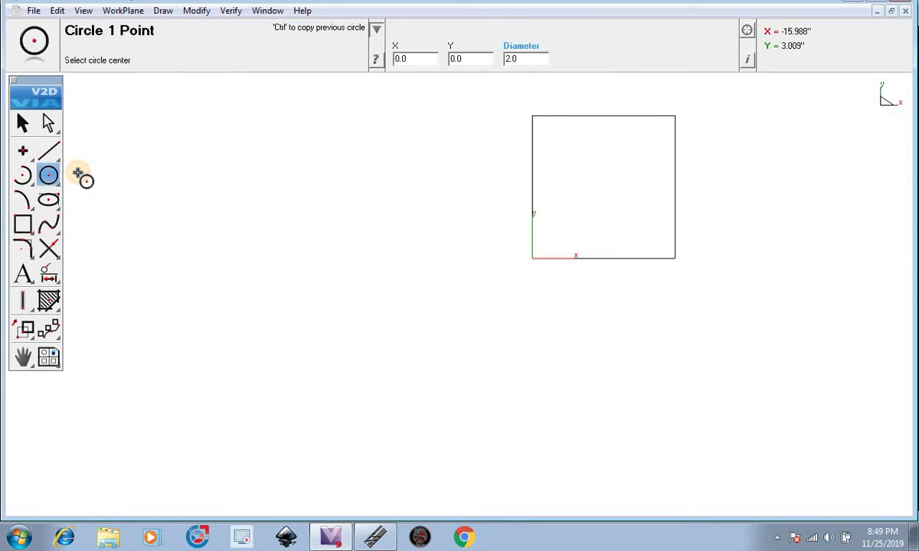
{"action": "left_click", "coordinate": [539, 62]}
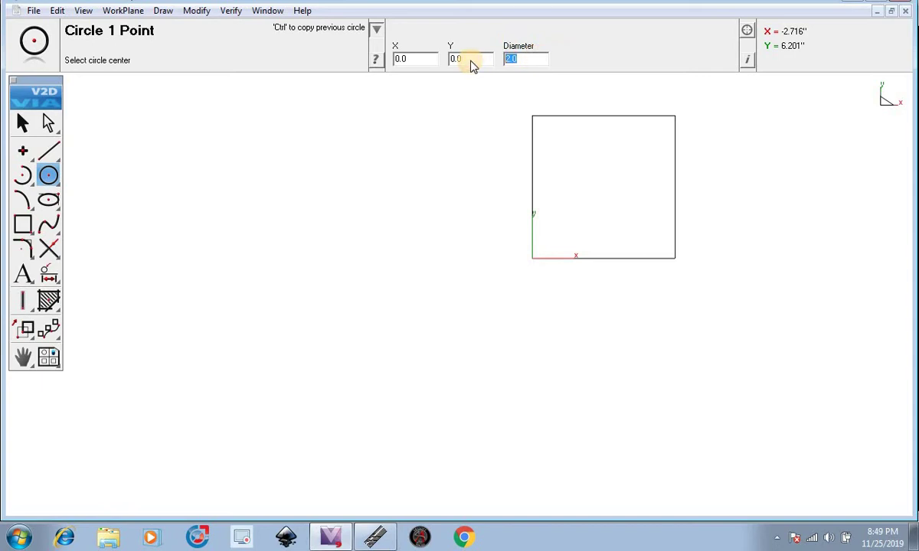
{"action": "type", "text": "3"}
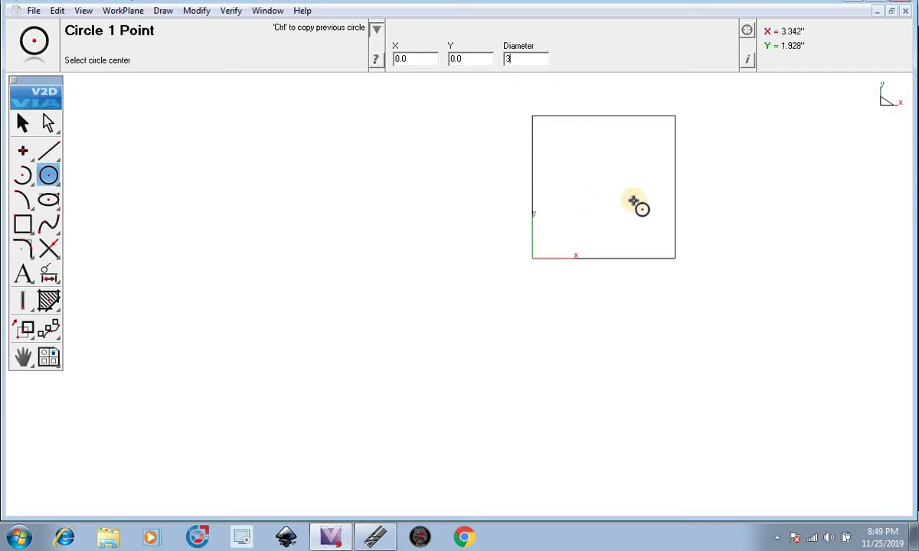
Step: Place the 3.0 circle at the square's centre, 2.50, 2.50
{"action": "scroll", "coordinate": [622, 176], "scroll_direction": "down", "scroll_amount": 1}
{"action": "scroll", "coordinate": [634, 176], "scroll_direction": "up", "scroll_amount": 1}
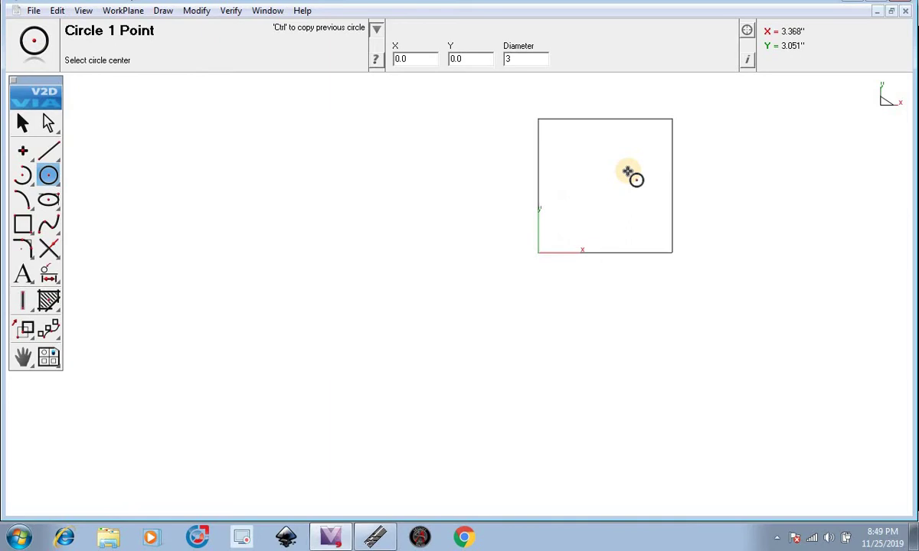
{"action": "scroll", "coordinate": [636, 213], "scroll_direction": "down", "scroll_amount": 1}
{"action": "scroll", "coordinate": [676, 149], "scroll_direction": "up", "scroll_amount": 1}
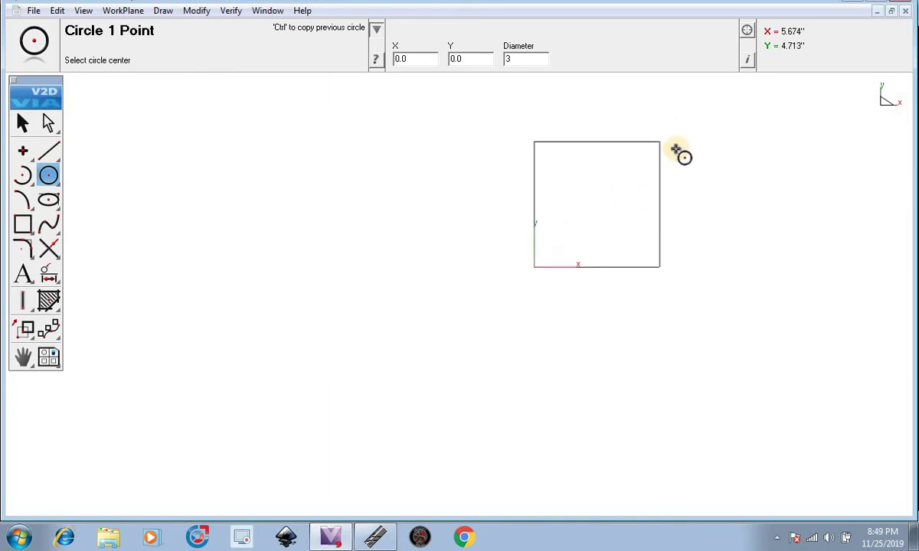
{"action": "scroll", "coordinate": [675, 149], "scroll_direction": "up", "scroll_amount": 2}
{"action": "scroll", "coordinate": [677, 150], "scroll_direction": "down", "scroll_amount": 2}
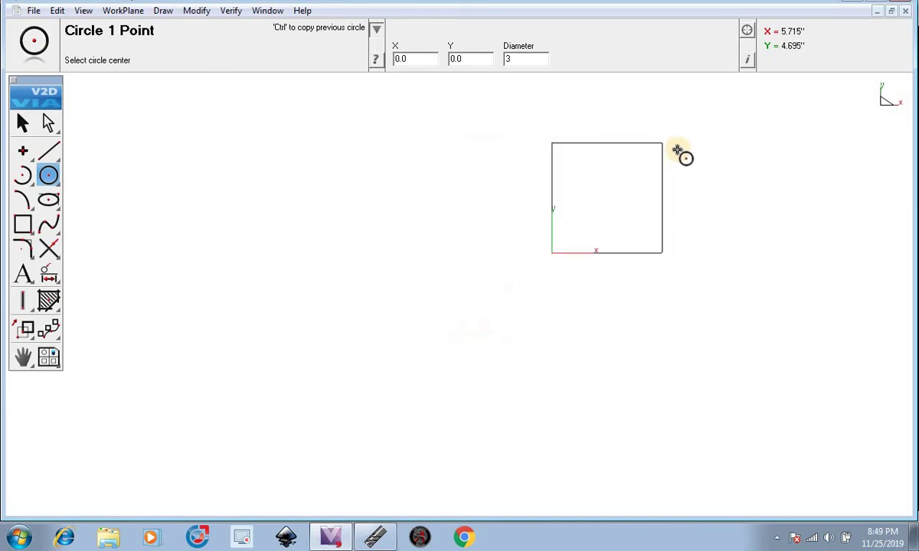
{"action": "scroll", "coordinate": [678, 150], "scroll_direction": "up", "scroll_amount": 1}
{"action": "scroll", "coordinate": [677, 150], "scroll_direction": "up", "scroll_amount": 2}
{"action": "scroll", "coordinate": [677, 150], "scroll_direction": "down", "scroll_amount": 4}
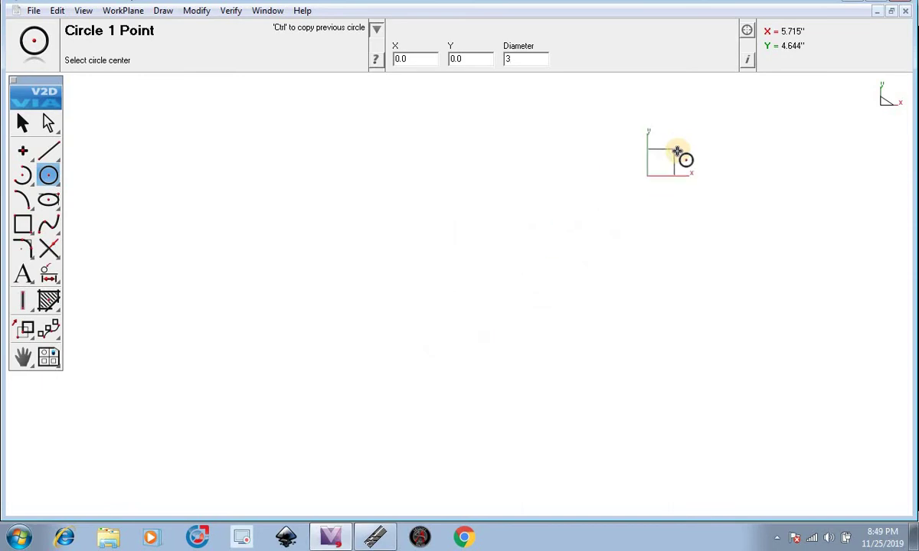
{"action": "scroll", "coordinate": [677, 151], "scroll_direction": "up", "scroll_amount": 3}
{"action": "scroll", "coordinate": [629, 218], "scroll_direction": "up", "scroll_amount": 1}
{"action": "scroll", "coordinate": [681, 109], "scroll_direction": "up", "scroll_amount": 1}
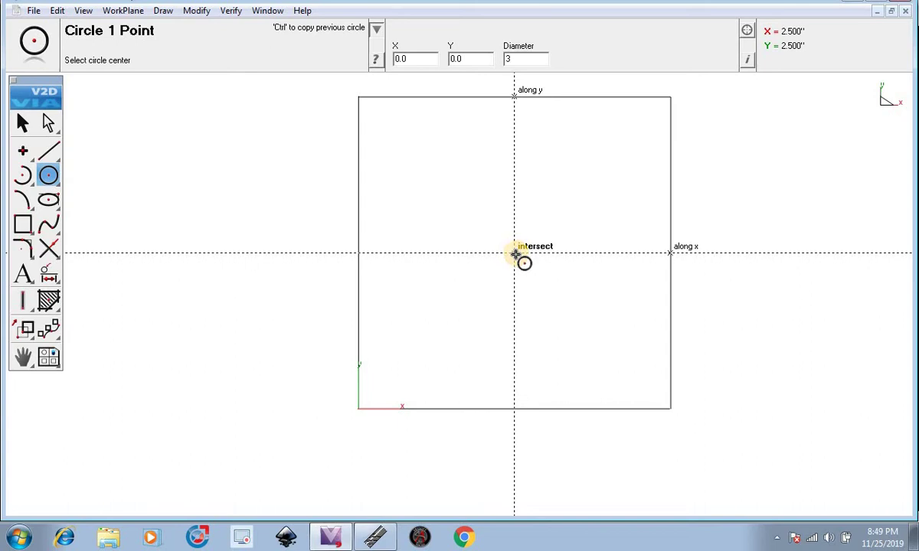
{"action": "left_click", "coordinate": [515, 254]}
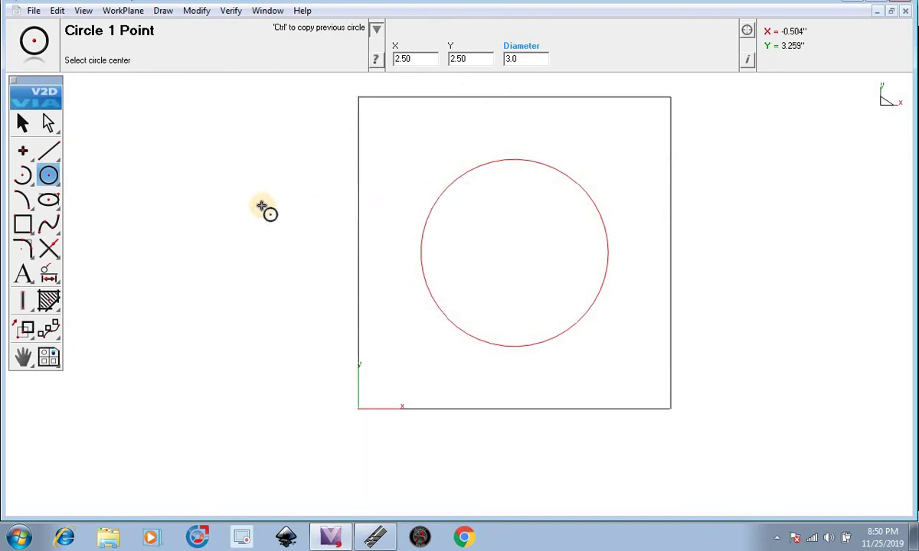
Step: Fillet the square's top and left edges into a 0.50 radius corner
{"action": "left_click", "coordinate": [24, 248]}
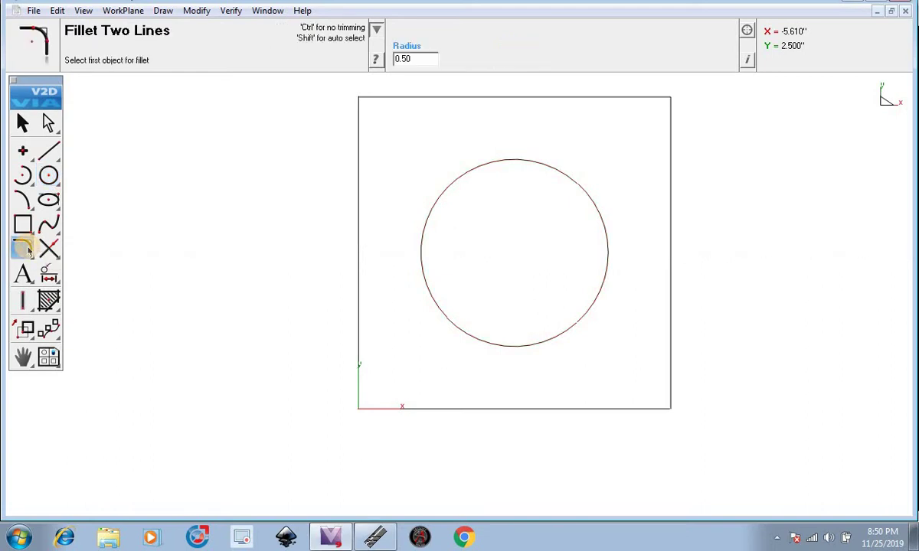
{"action": "left_click", "coordinate": [416, 98]}
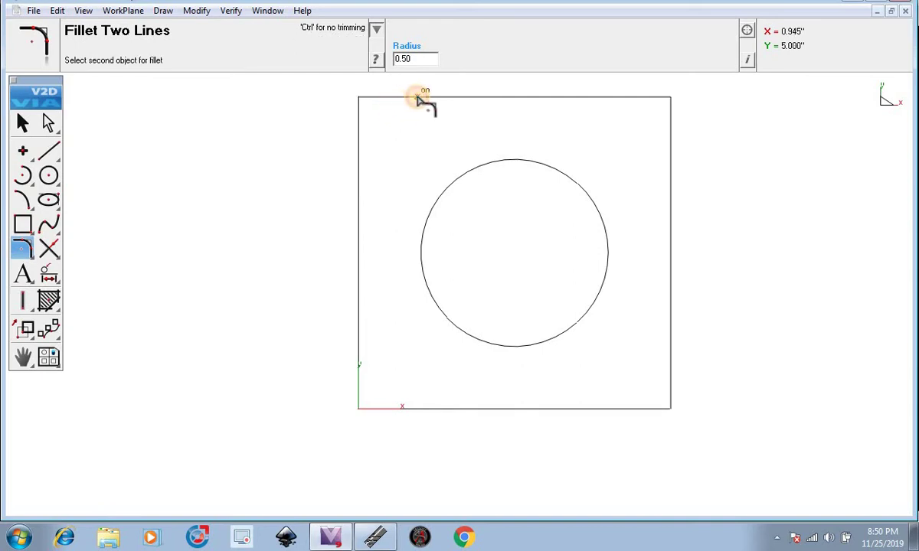
{"action": "left_click", "coordinate": [359, 186]}
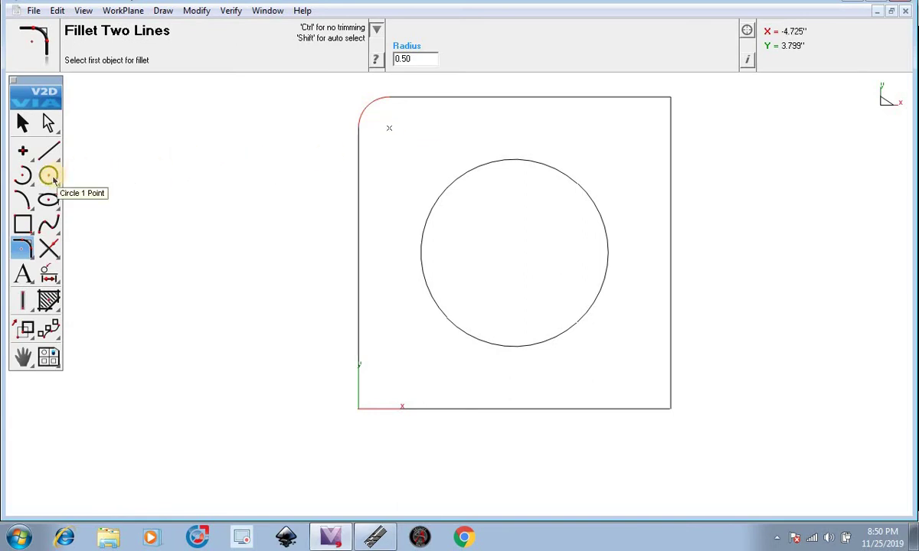
{"action": "left_click_drag", "start_coordinate": [52, 178], "coordinate": [69, 177]}
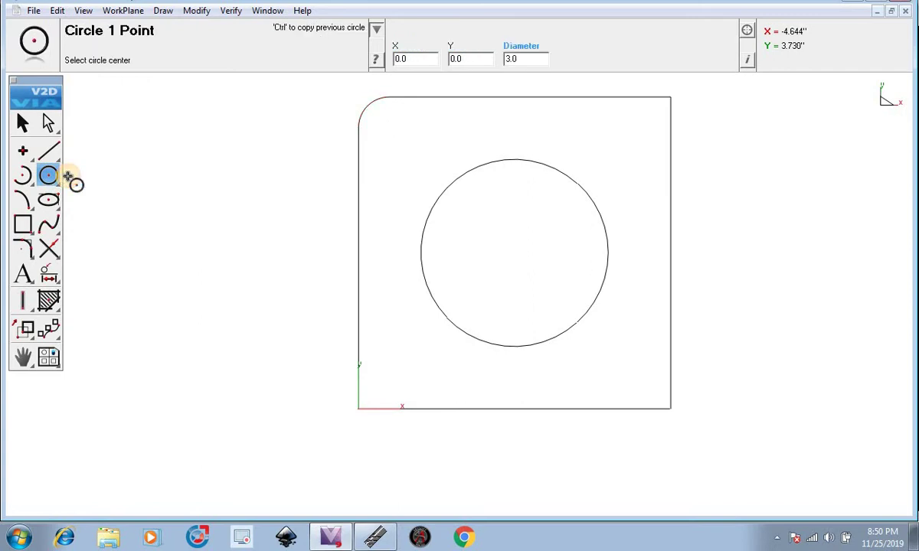
Step: Place a 0.25-diameter circle at the fillet arc's centre, 0.50, 4.50
{"action": "left_click", "coordinate": [486, 58]}
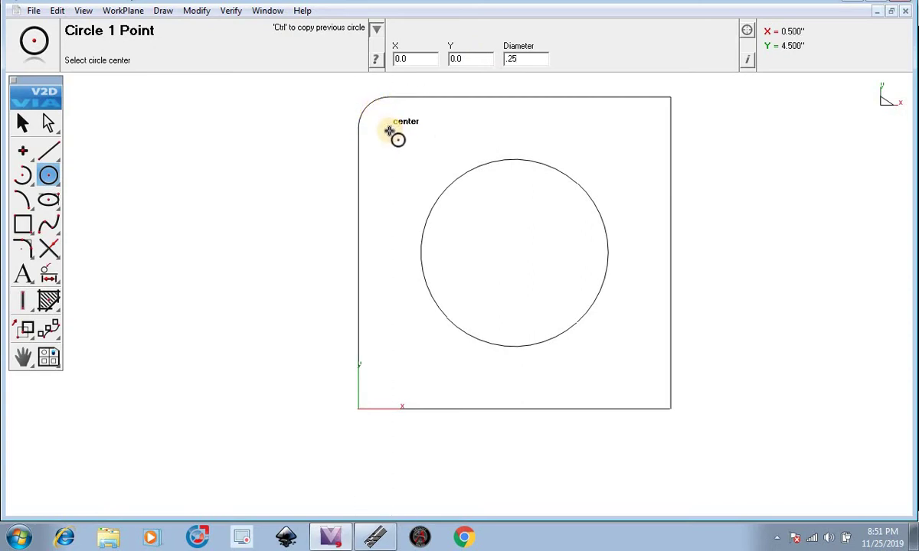
{"action": "left_click", "coordinate": [388, 131]}
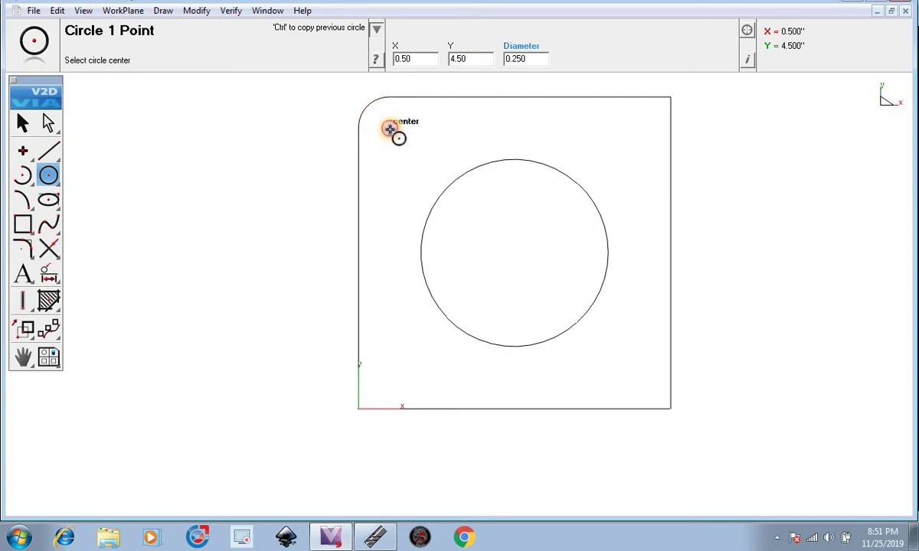
{"action": "left_click", "coordinate": [22, 123]}
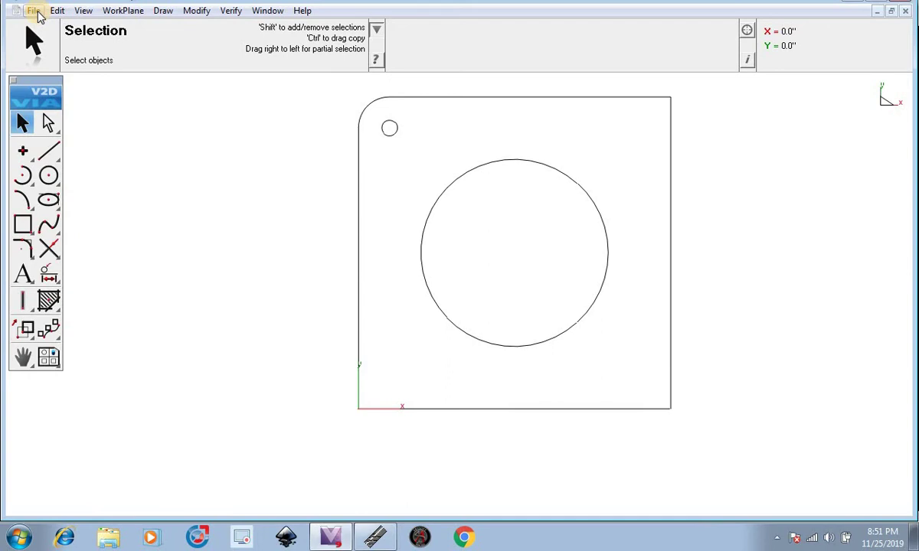
Step: Export the drawing as an inch DXF named '1 test' to the Desktop
{"action": "left_click", "coordinate": [34, 11]}
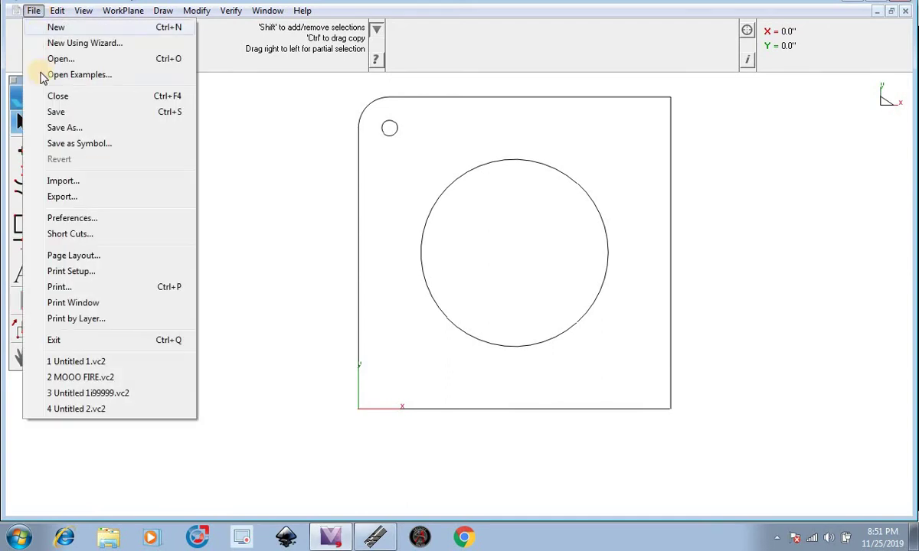
{"action": "left_click", "coordinate": [93, 198]}
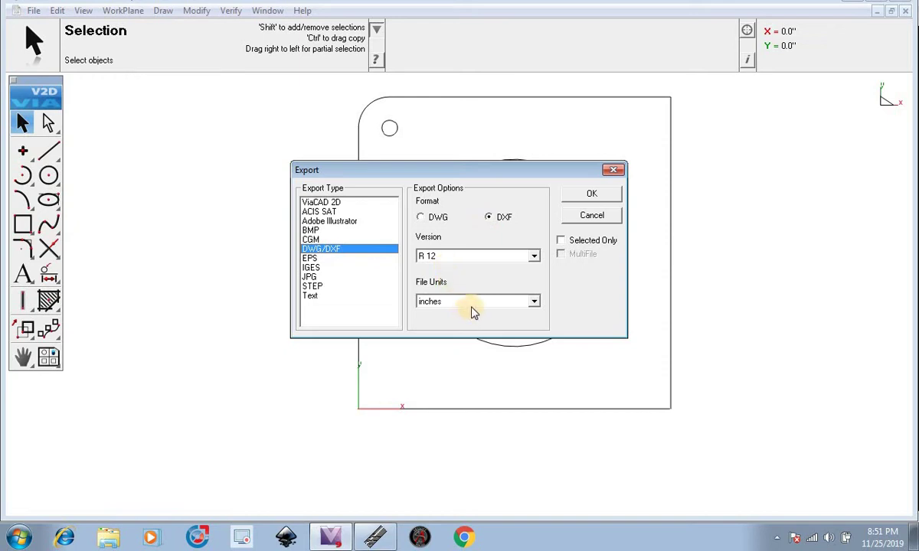
{"action": "left_click", "coordinate": [592, 201]}
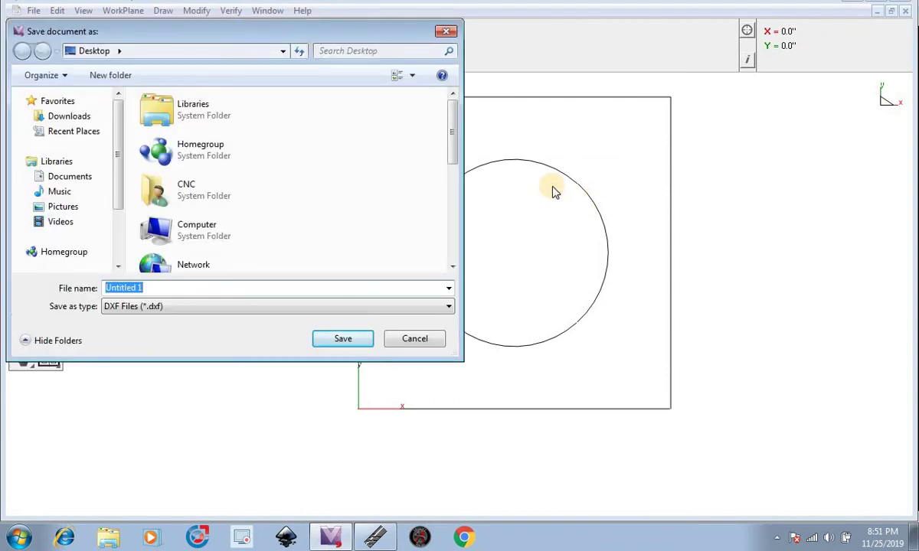
{"action": "type", "text": "1 test"}
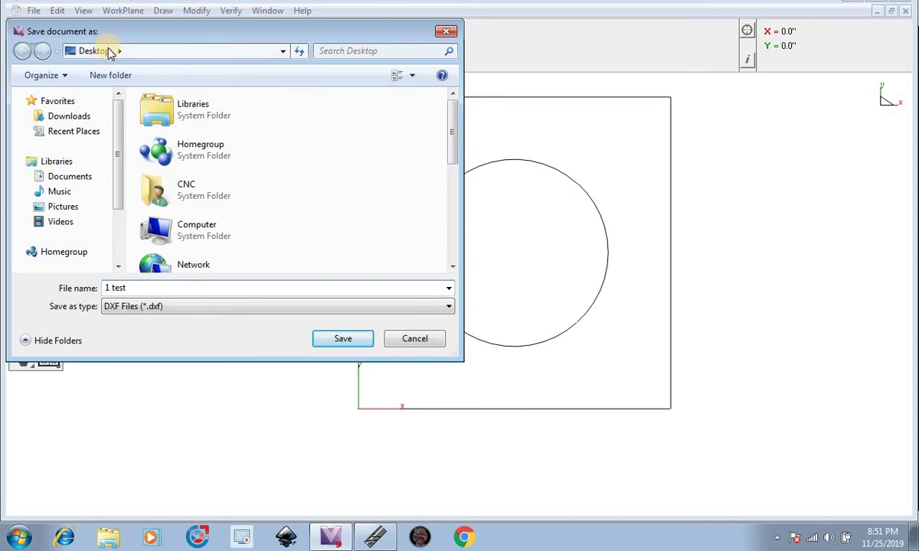
{"action": "left_click", "coordinate": [343, 338]}
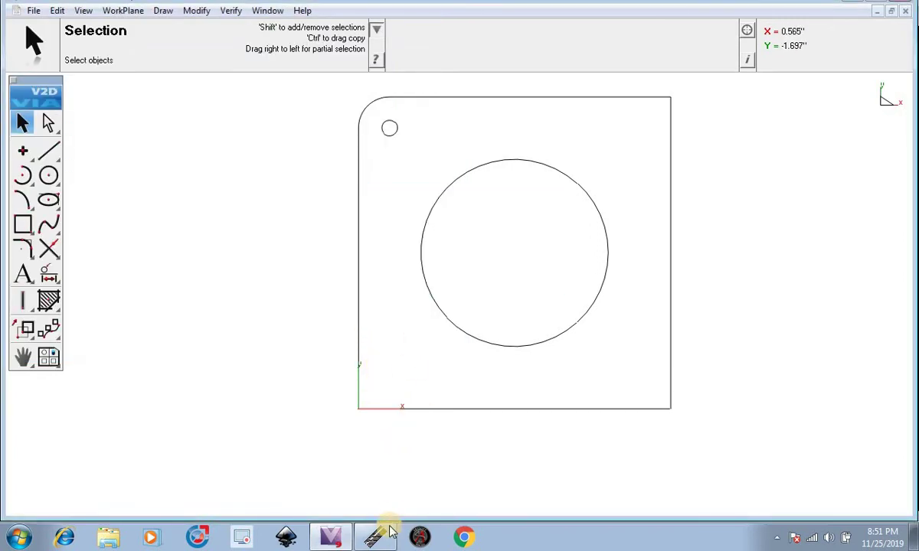
Step: Start a new SheetCAM part and import the '1 test' DXF with inch scaling
{"action": "mouse_move", "coordinate": [381, 529]}
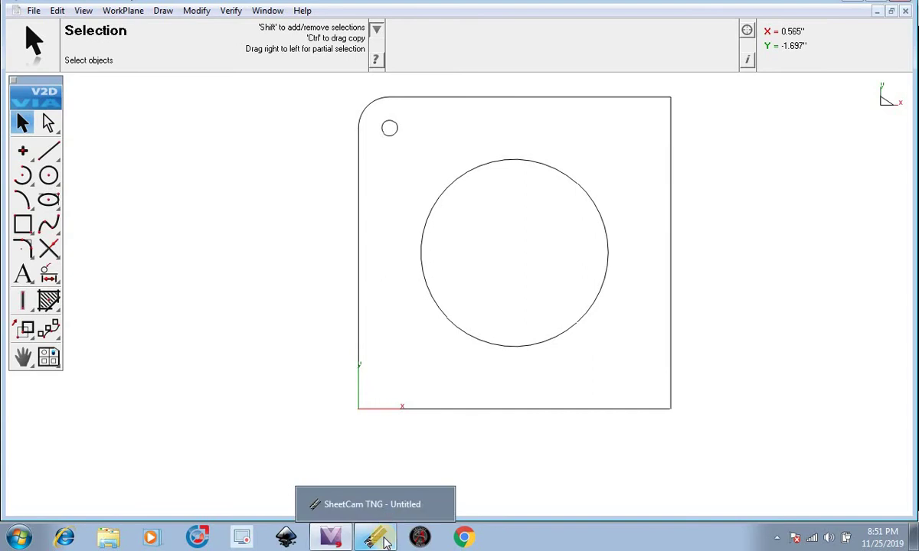
{"action": "left_click", "coordinate": [383, 539]}
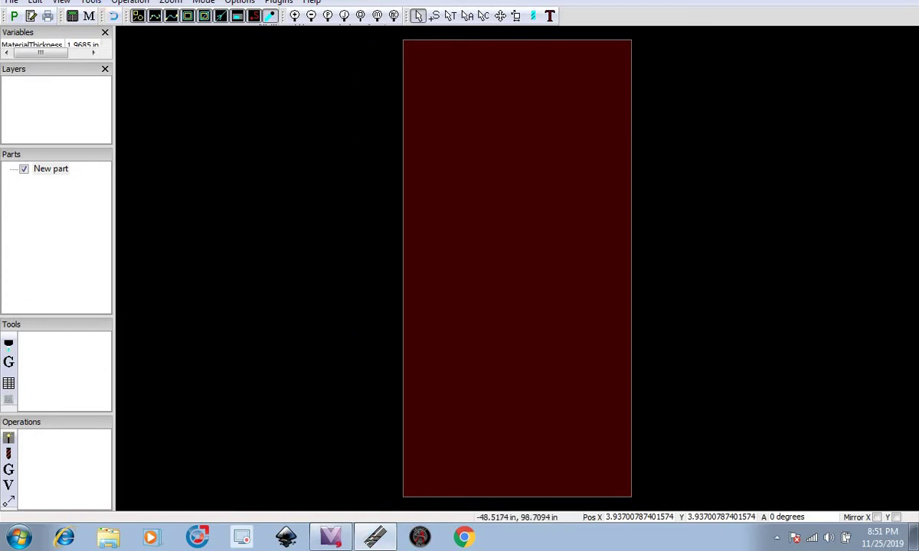
{"action": "left_click", "coordinate": [12, 3]}
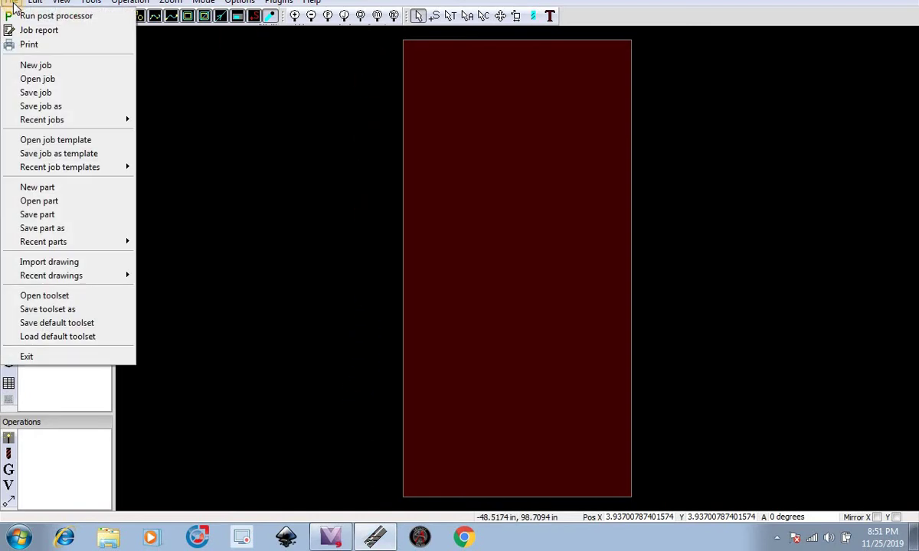
{"action": "left_click", "coordinate": [80, 192]}
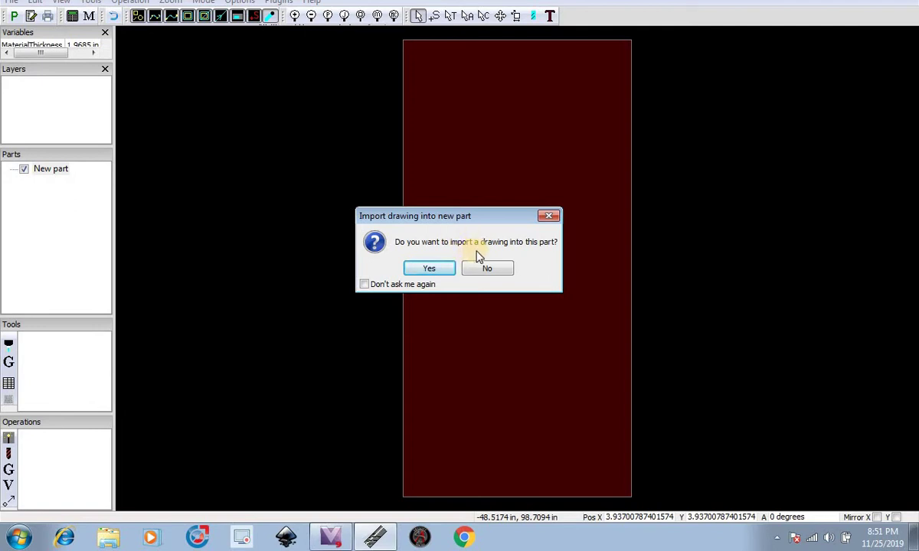
{"action": "left_click", "coordinate": [443, 270]}
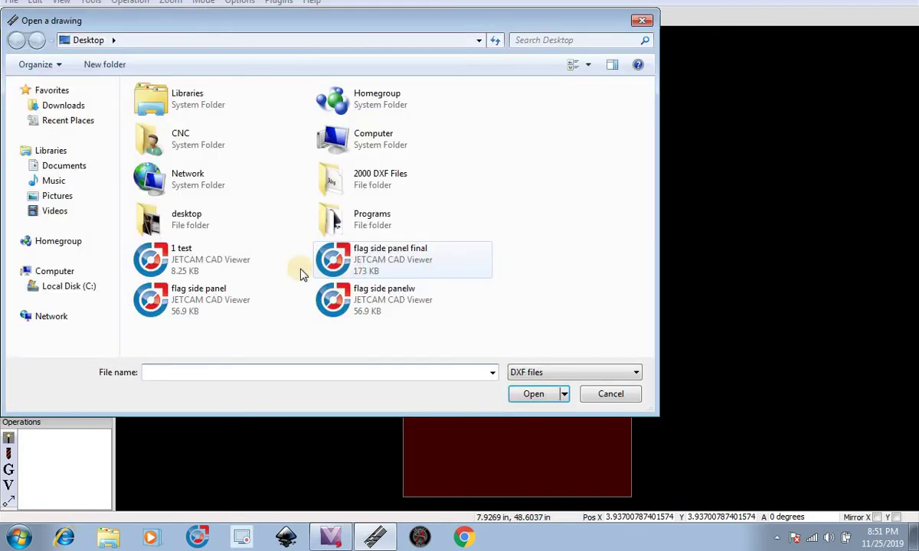
{"action": "left_click", "coordinate": [269, 262]}
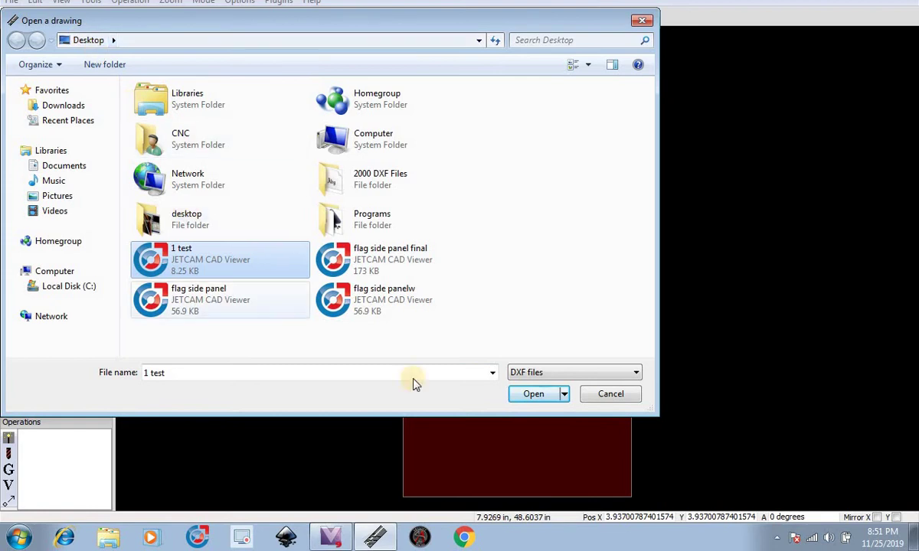
{"action": "left_click", "coordinate": [535, 399]}
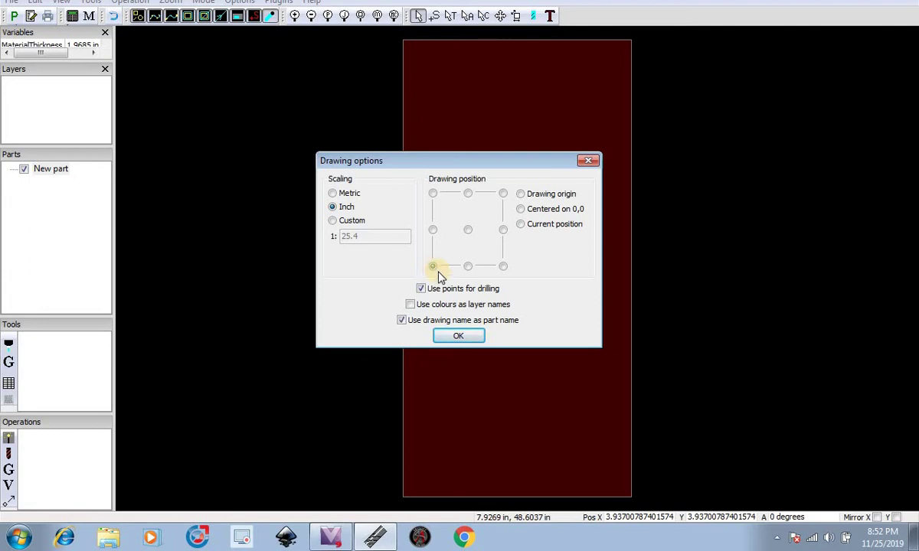
{"action": "left_click", "coordinate": [458, 335]}
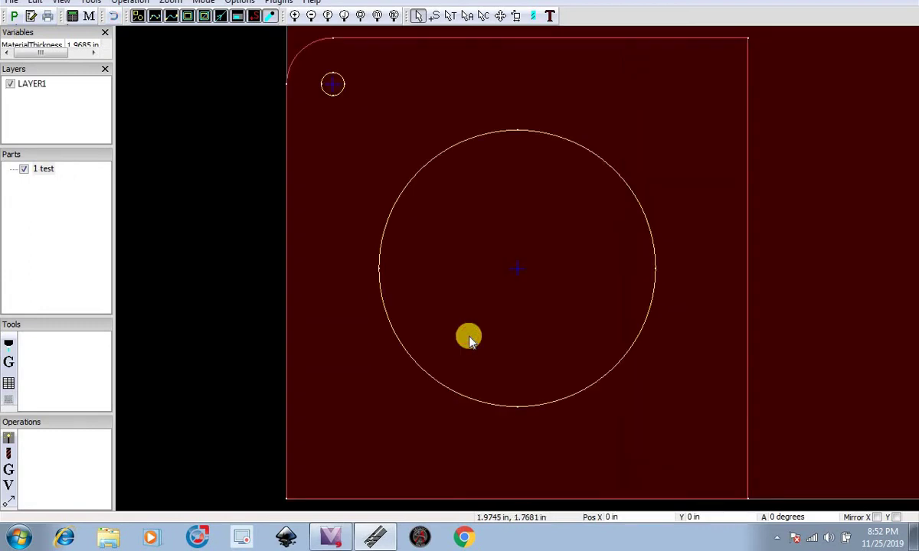
Step: Zoom the canvas to inspect the imported plate on LAYER1
{"action": "scroll", "coordinate": [387, 312], "scroll_direction": "down", "scroll_amount": 2}
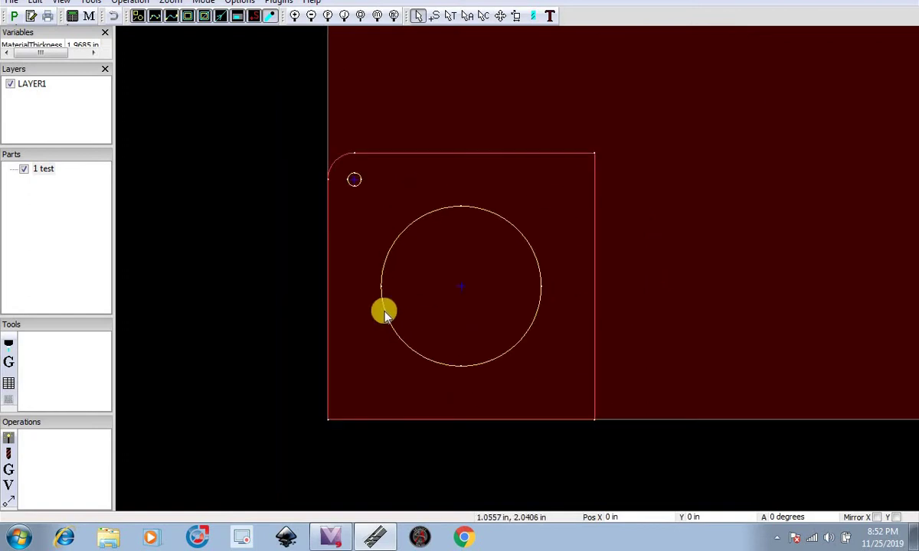
{"action": "scroll", "coordinate": [307, 356], "scroll_direction": "down", "scroll_amount": 6}
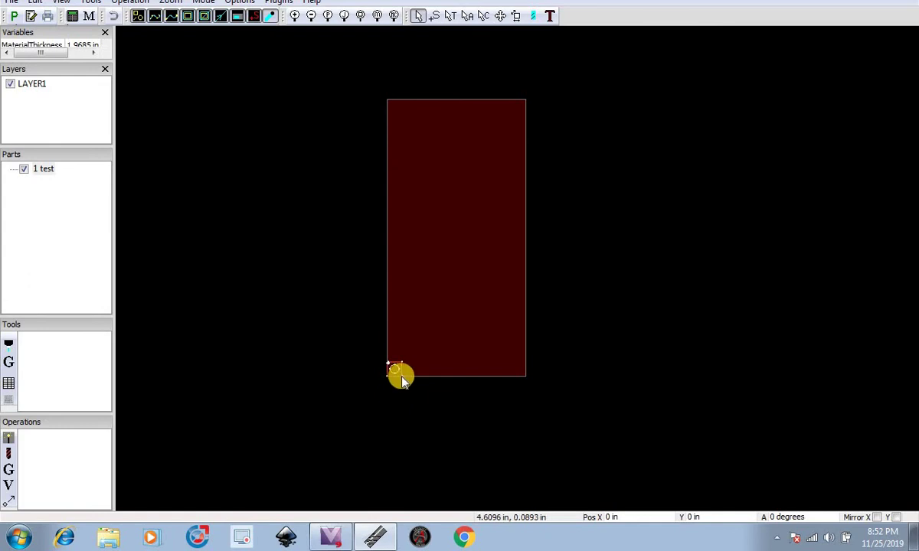
{"action": "scroll", "coordinate": [399, 375], "scroll_direction": "up", "scroll_amount": 5}
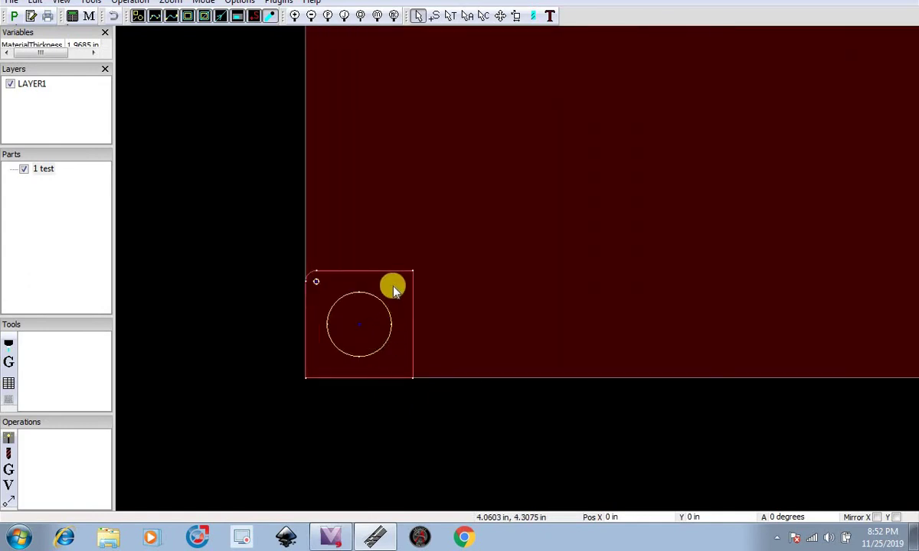
{"action": "scroll", "coordinate": [396, 306], "scroll_direction": "up", "scroll_amount": 2}
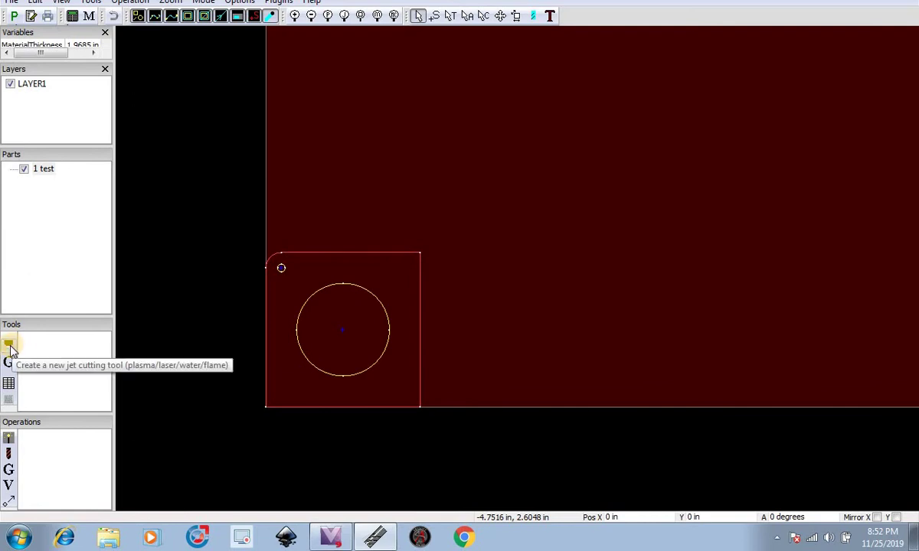
Step: Create plasma tool 12G with 0.3 s pierce delay, 200 ipm feed and 0.0591 in cut height
{"action": "left_click", "coordinate": [9, 346]}
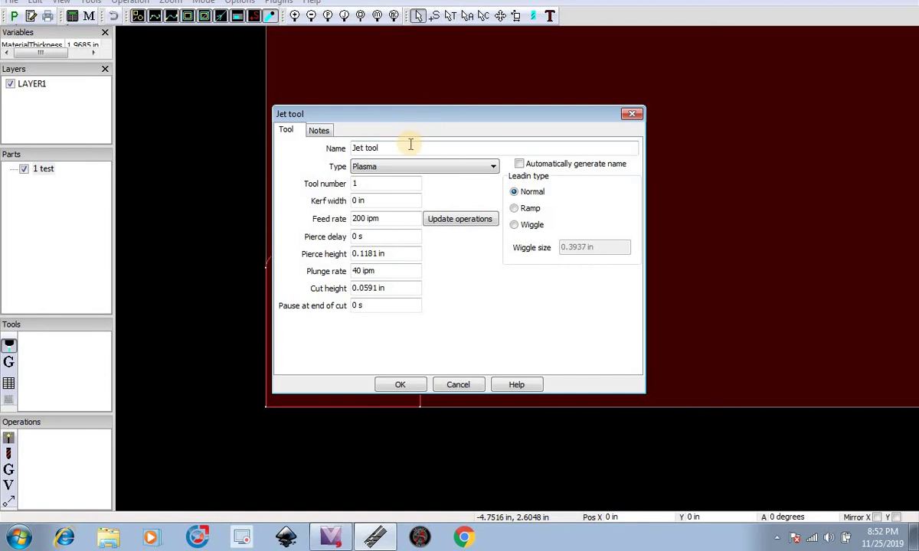
{"action": "left_click_drag", "start_coordinate": [408, 146], "coordinate": [341, 153]}
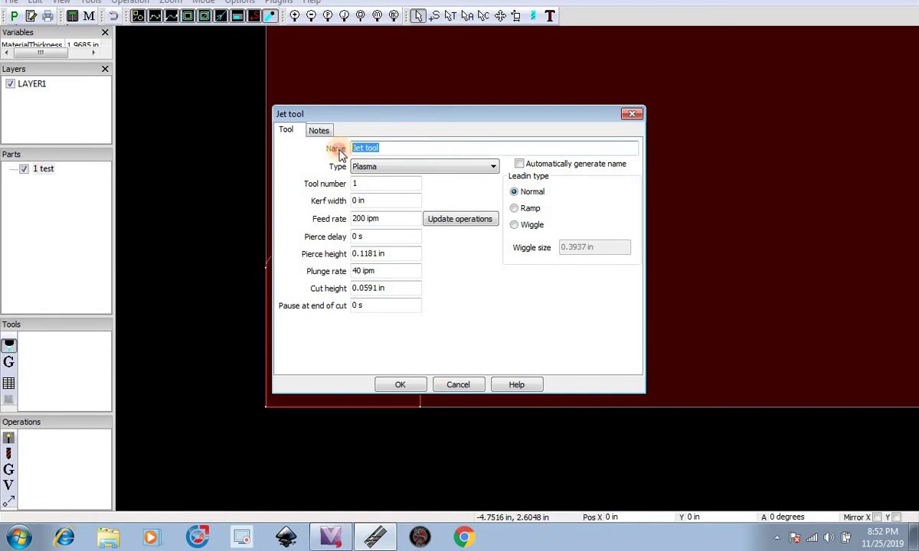
{"action": "type", "text": "12"}
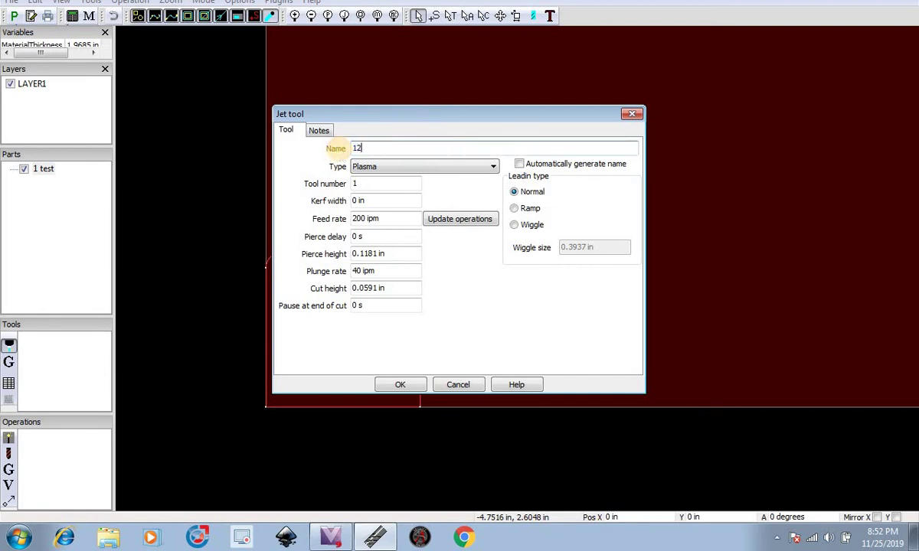
{"action": "type", "text": "G"}
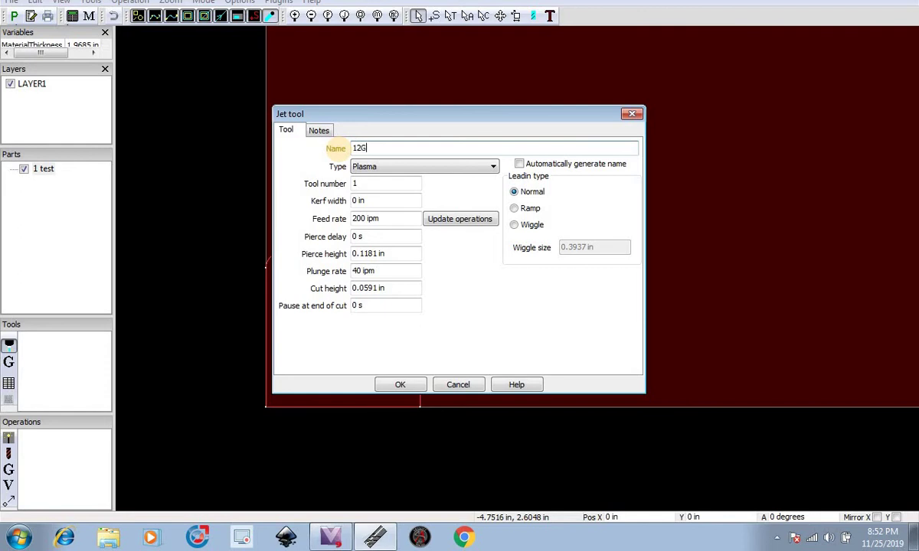
{"action": "left_click", "coordinate": [401, 239]}
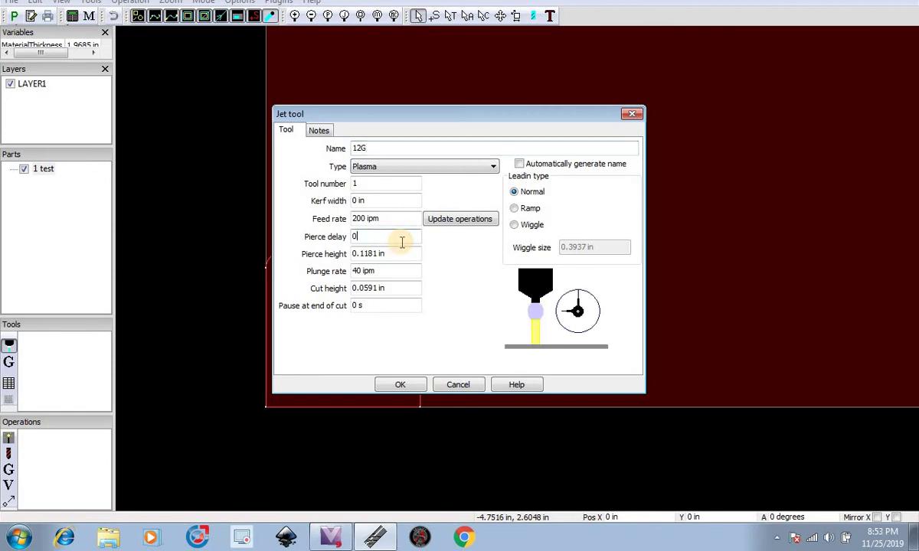
{"action": "left_click", "coordinate": [337, 240]}
{"action": "type", "text": "."}
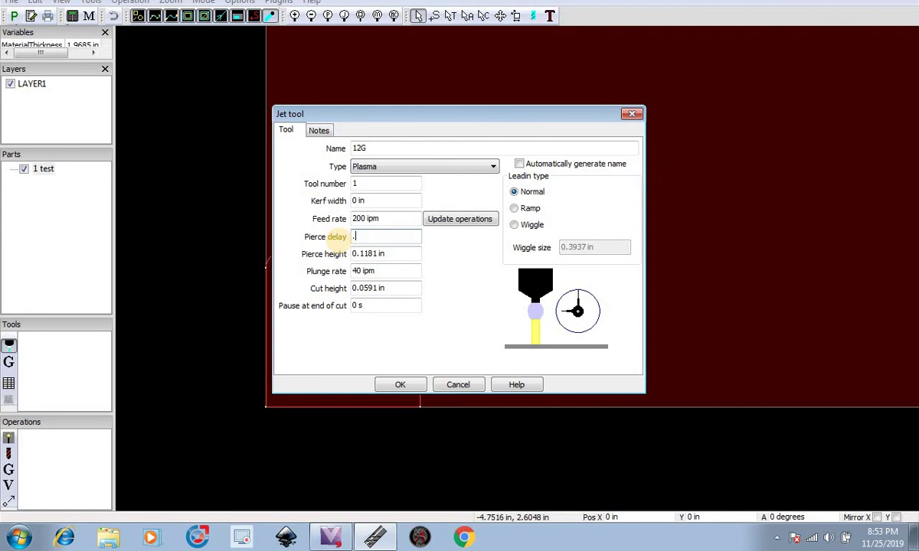
{"action": "type", "text": "3"}
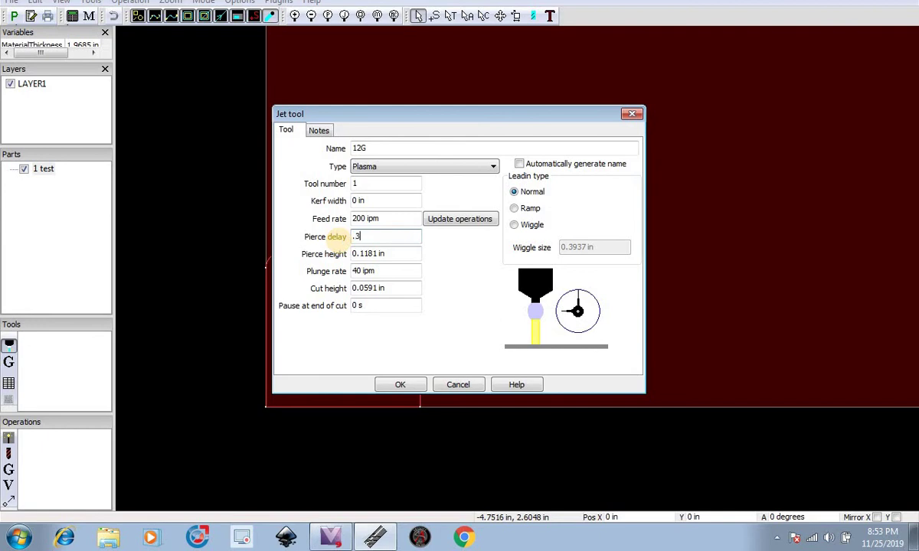
{"action": "left_click", "coordinate": [394, 288]}
{"action": "mouse_move", "coordinate": [392, 288]}
{"action": "left_mouse_down"}
{"action": "mouse_move", "coordinate": [359, 288]}
{"action": "mouse_move", "coordinate": [406, 286]}
{"action": "left_mouse_up"}
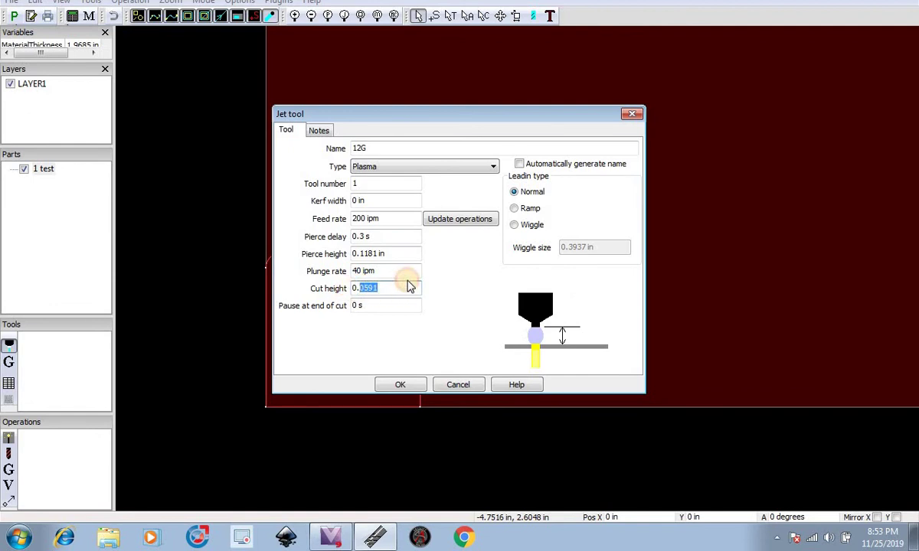
{"action": "left_click", "coordinate": [368, 220]}
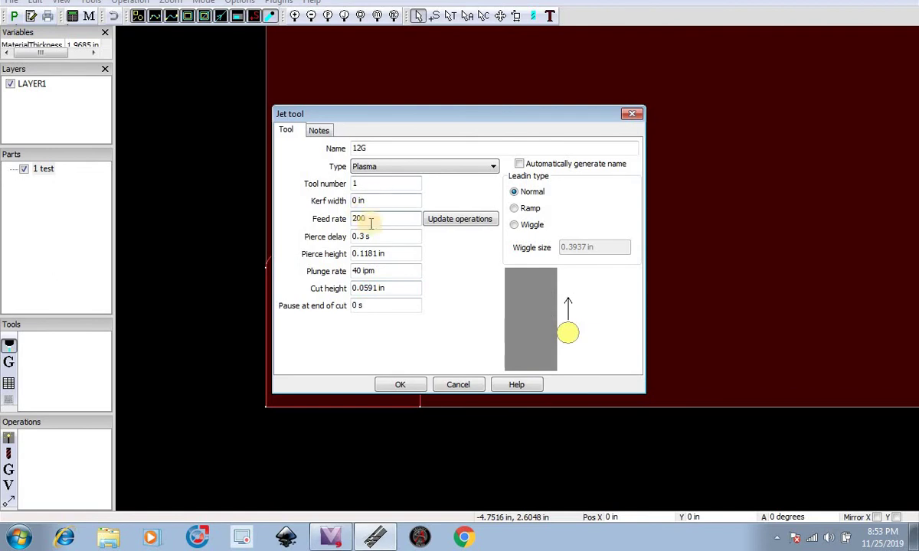
{"action": "left_click", "coordinate": [364, 236]}
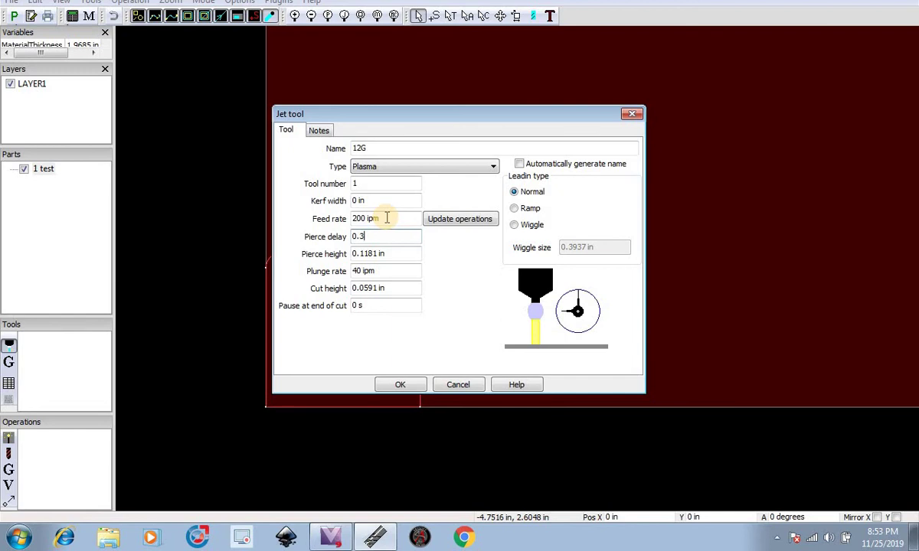
{"action": "left_click", "coordinate": [405, 386]}
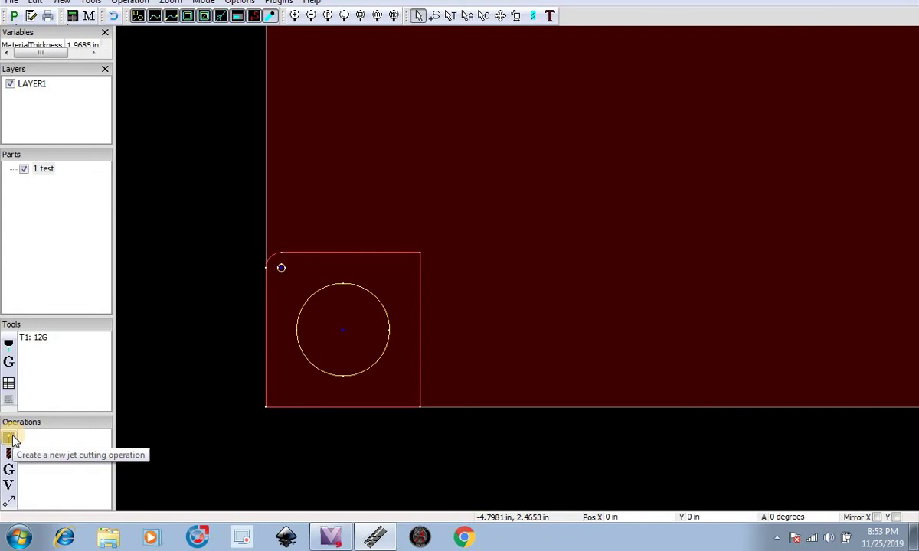
Step: Add an Outside Offset jet cut on LAYER1 using T1: 12G with an arc lead-in
{"action": "left_click", "coordinate": [9, 438]}
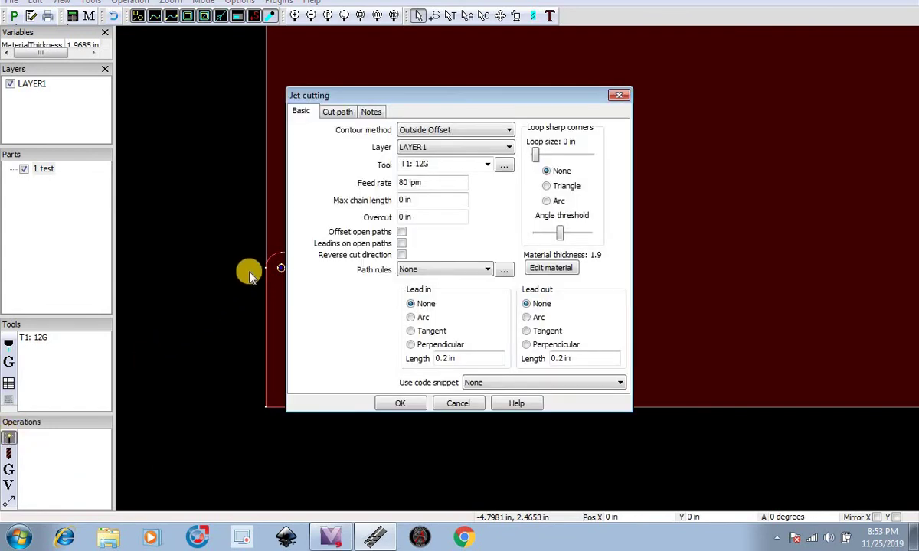
{"action": "left_click", "coordinate": [461, 132]}
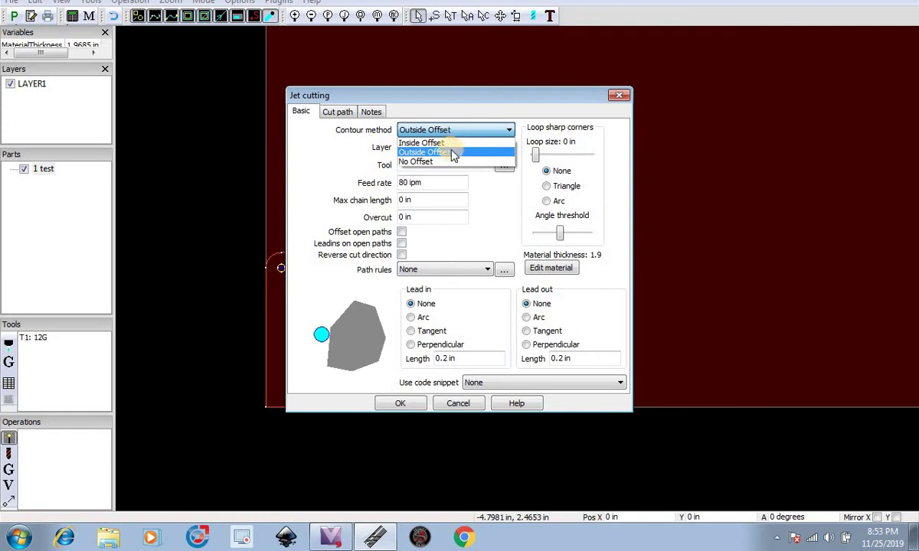
{"action": "left_click", "coordinate": [454, 152]}
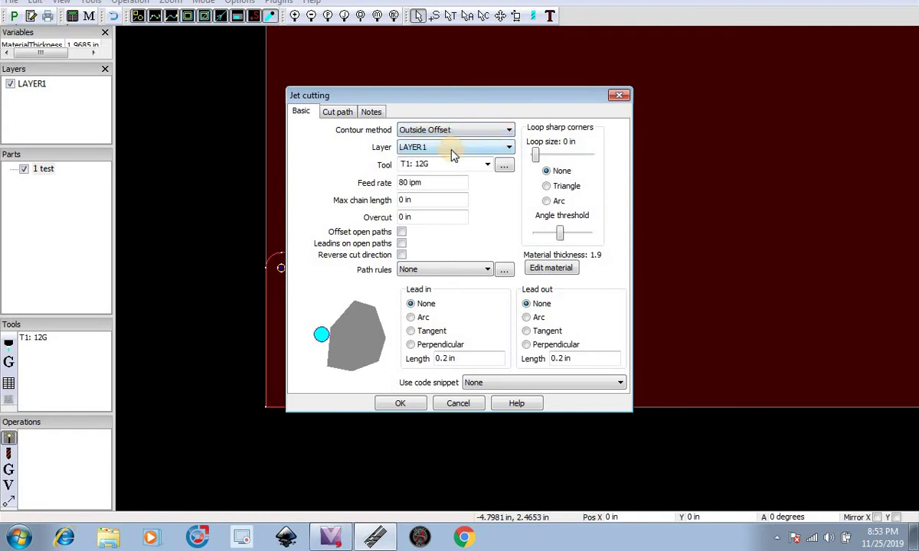
{"action": "left_click", "coordinate": [448, 148]}
{"action": "left_click", "coordinate": [435, 159]}
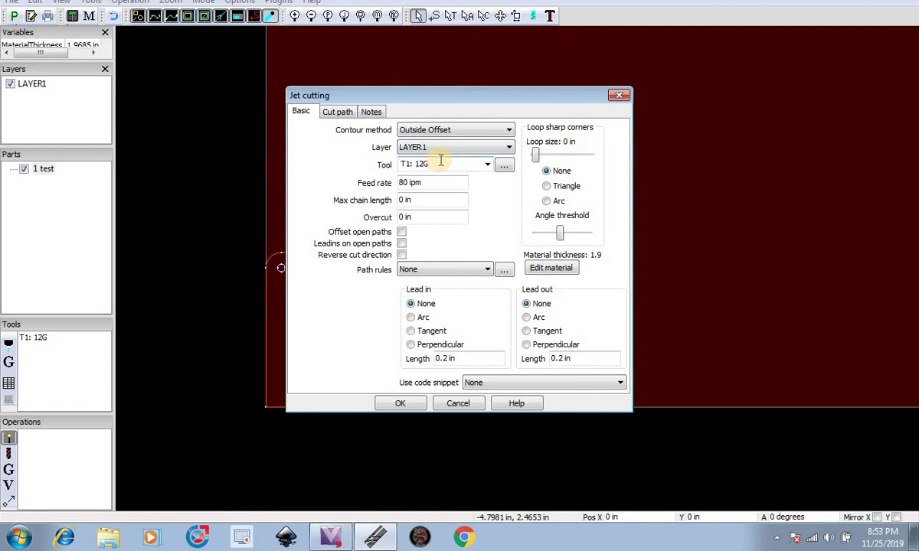
{"action": "left_click", "coordinate": [487, 167]}
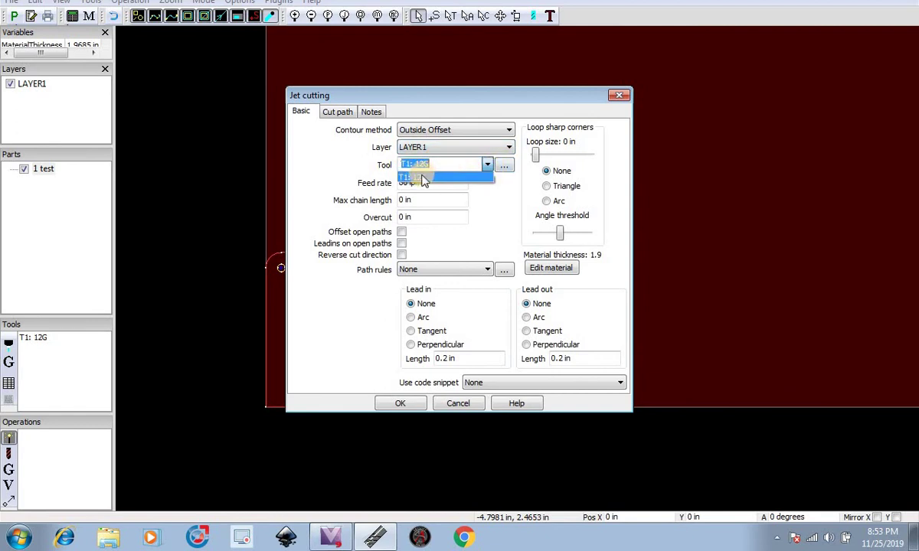
{"action": "left_click", "coordinate": [423, 178]}
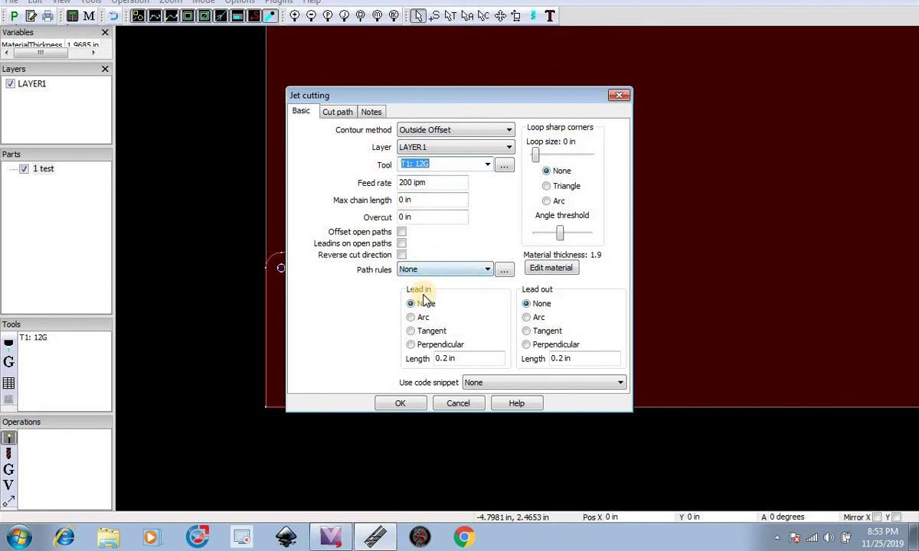
{"action": "left_click", "coordinate": [411, 317]}
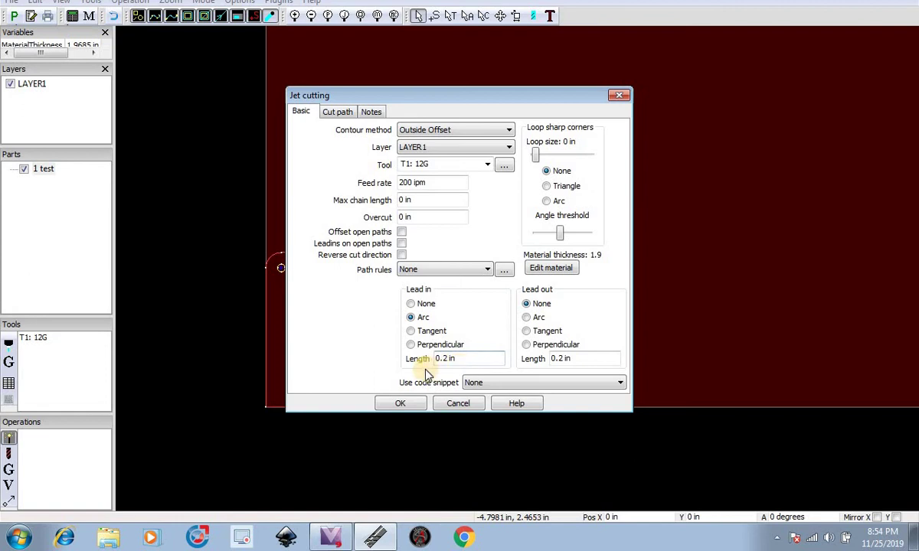
{"action": "left_click", "coordinate": [407, 404]}
{"action": "left_click", "coordinate": [401, 404]}
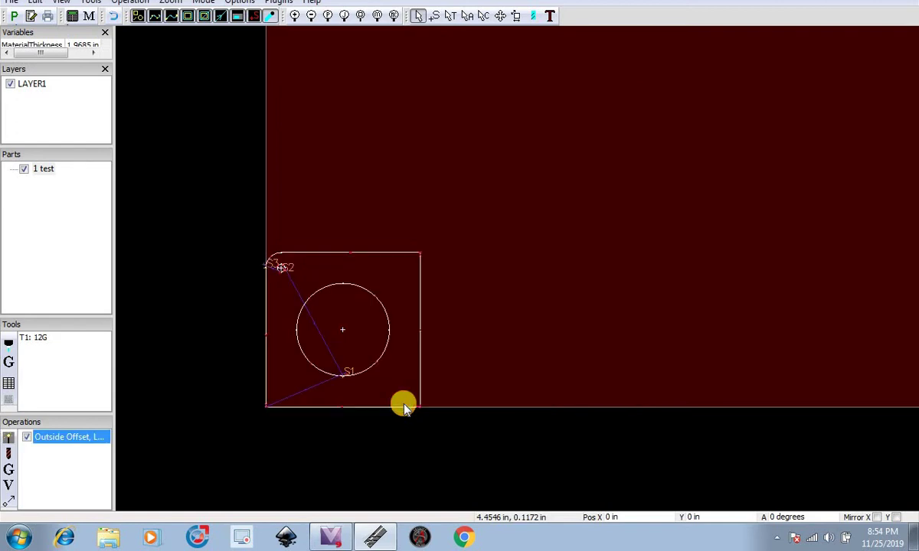
{"action": "scroll", "coordinate": [348, 383], "scroll_direction": "up", "scroll_amount": 2}
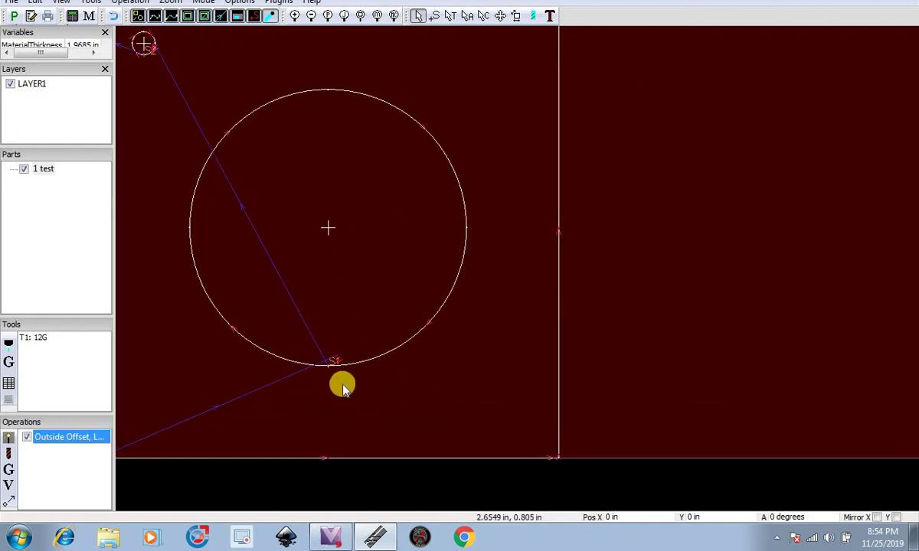
{"action": "left_click", "coordinate": [260, 18]}
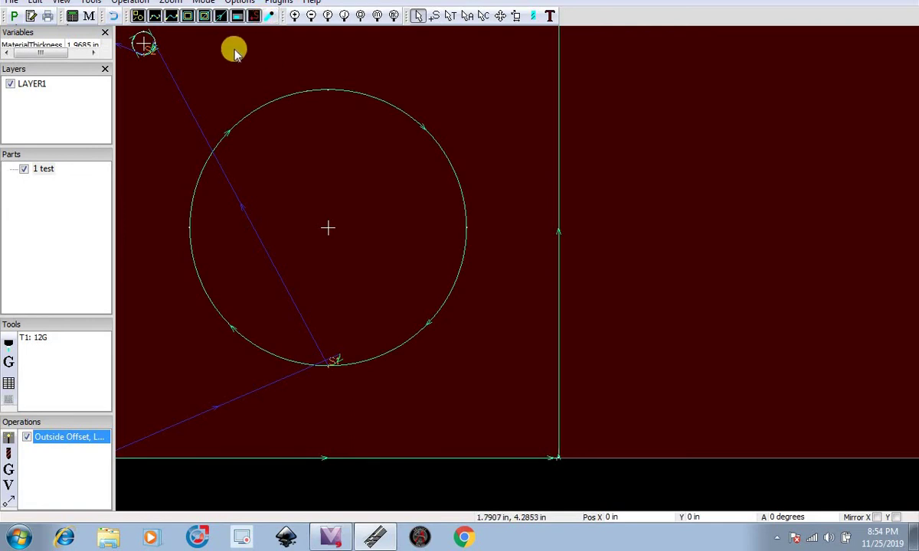
{"action": "left_click", "coordinate": [175, 48]}
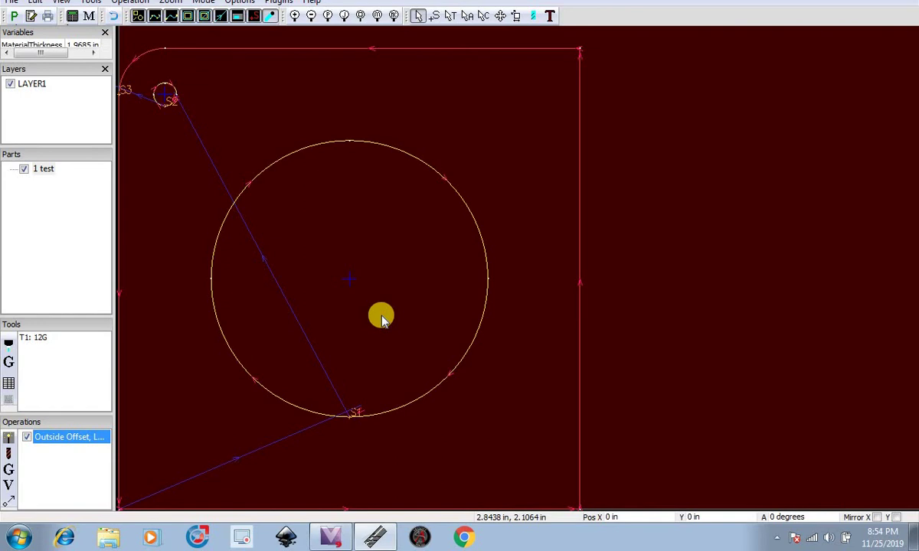
{"action": "scroll", "coordinate": [381, 392], "scroll_direction": "down", "scroll_amount": 2}
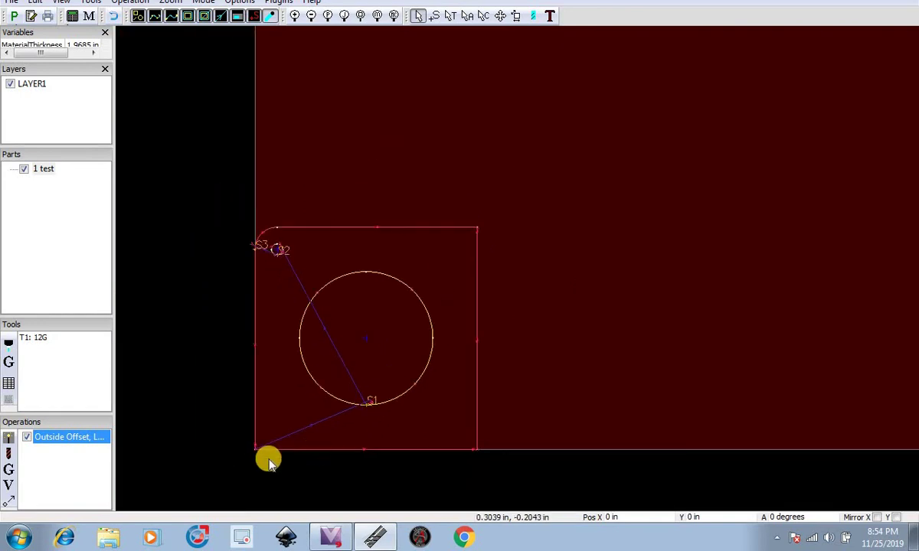
{"action": "scroll", "coordinate": [261, 453], "scroll_direction": "up", "scroll_amount": 2}
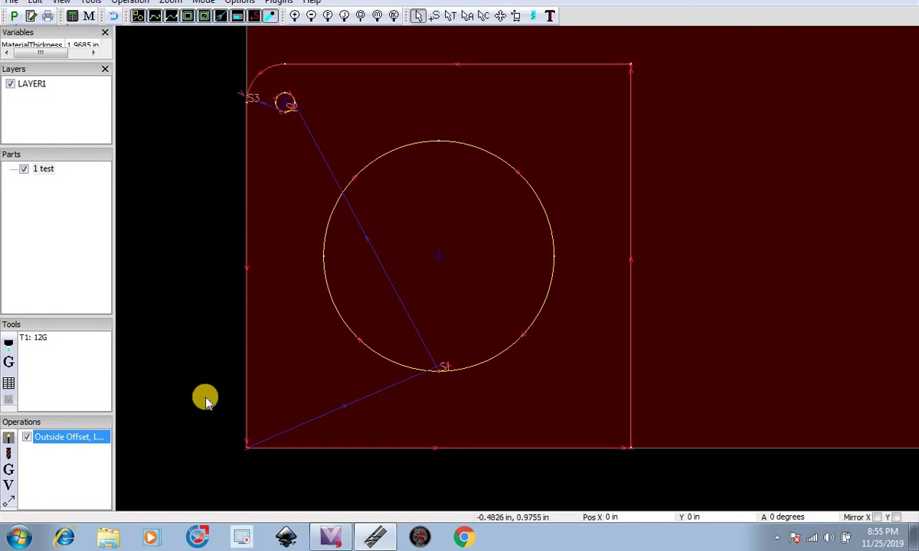
Step: Post-process the job to '1 test' as a .tap G-code file on the Desktop
{"action": "left_click", "coordinate": [14, 17]}
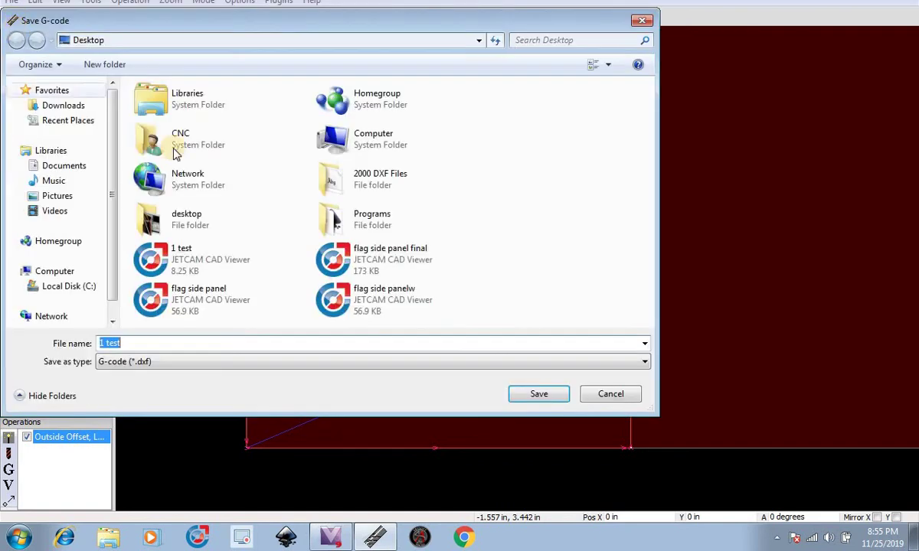
{"action": "left_click", "coordinate": [126, 363]}
{"action": "left_click", "coordinate": [127, 365]}
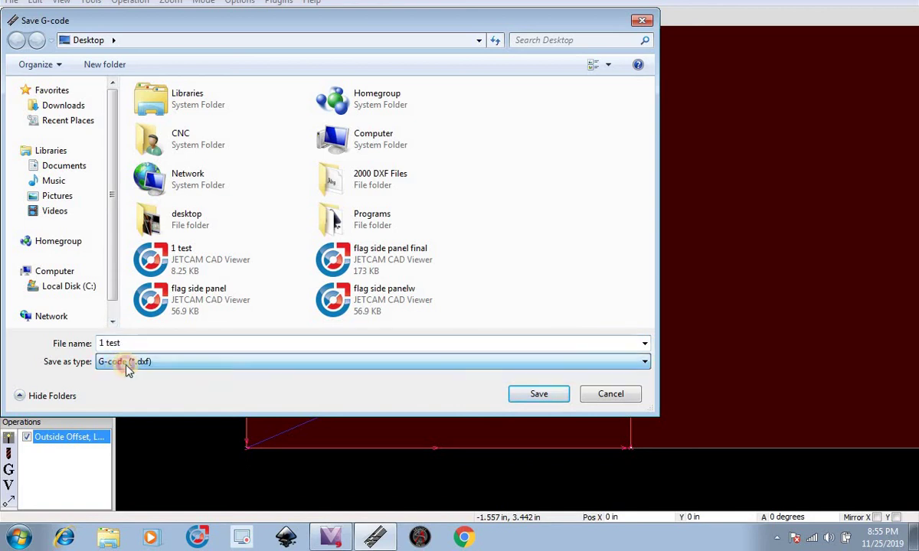
{"action": "left_click", "coordinate": [546, 400]}
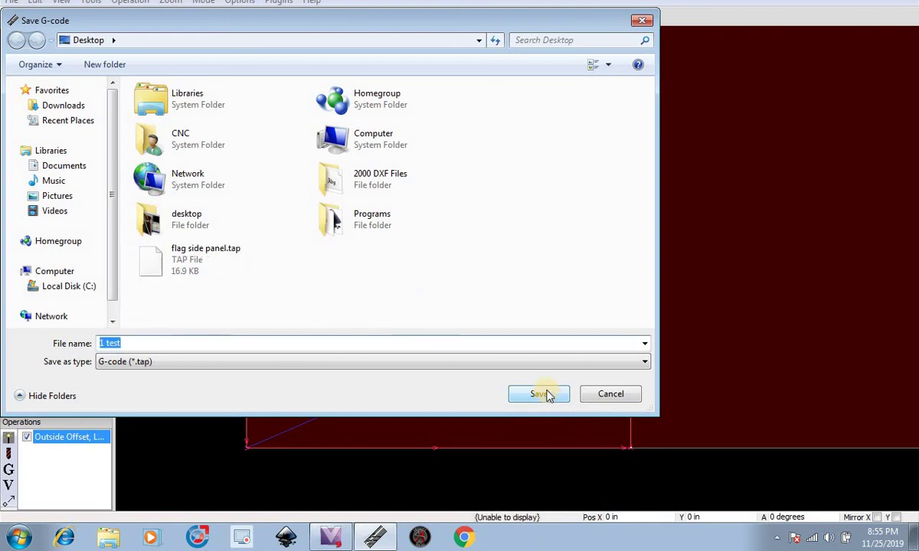
{"action": "left_click", "coordinate": [546, 395]}
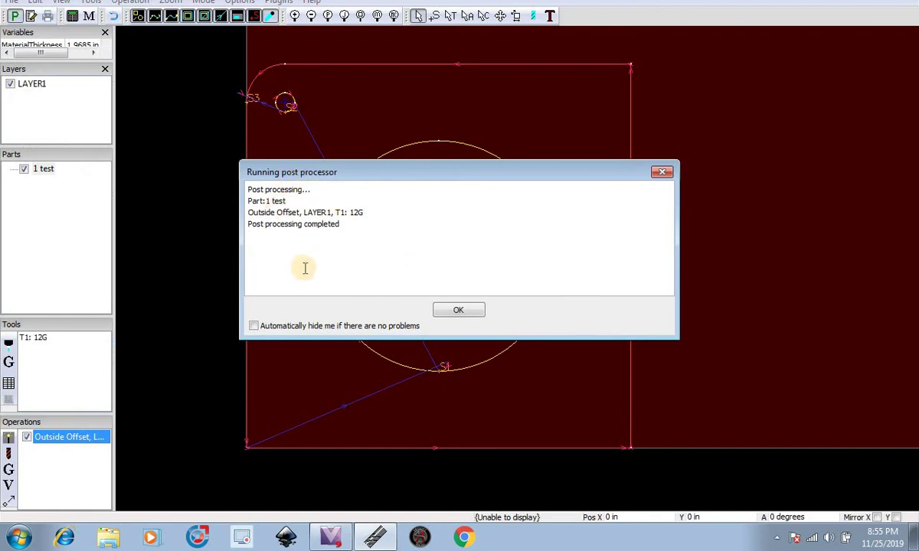
{"action": "left_click", "coordinate": [457, 310]}
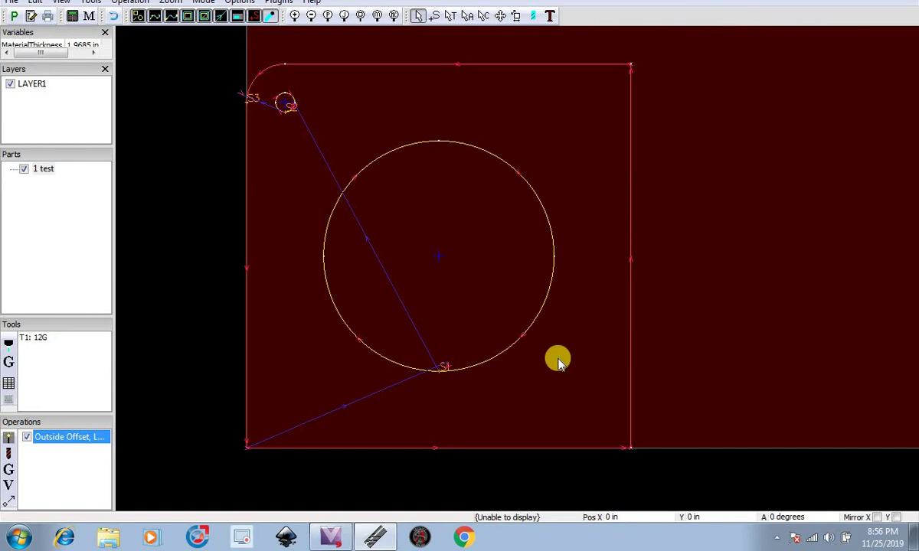
Step: Start Mach3 with the Premier Plasma profile and clear the emergency stop with Reset
{"action": "left_click", "coordinate": [414, 539]}
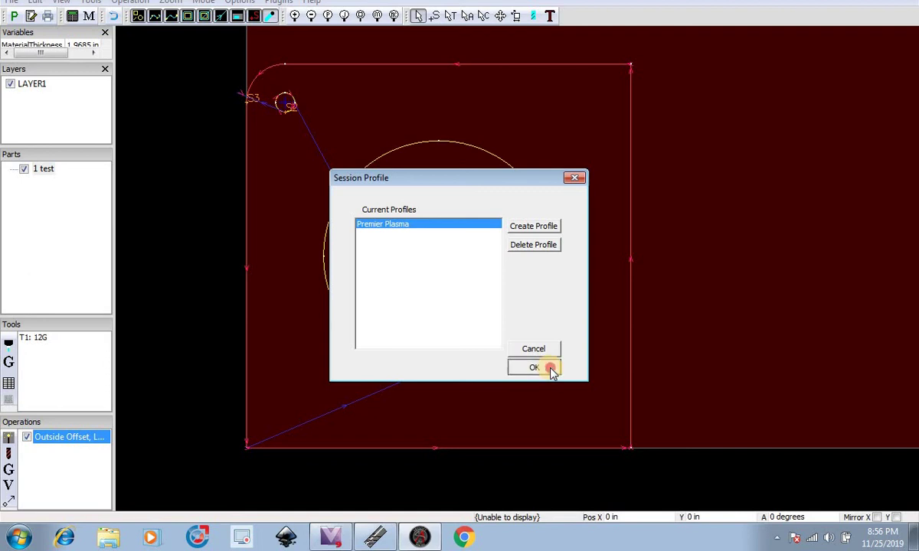
{"action": "left_click", "coordinate": [550, 368]}
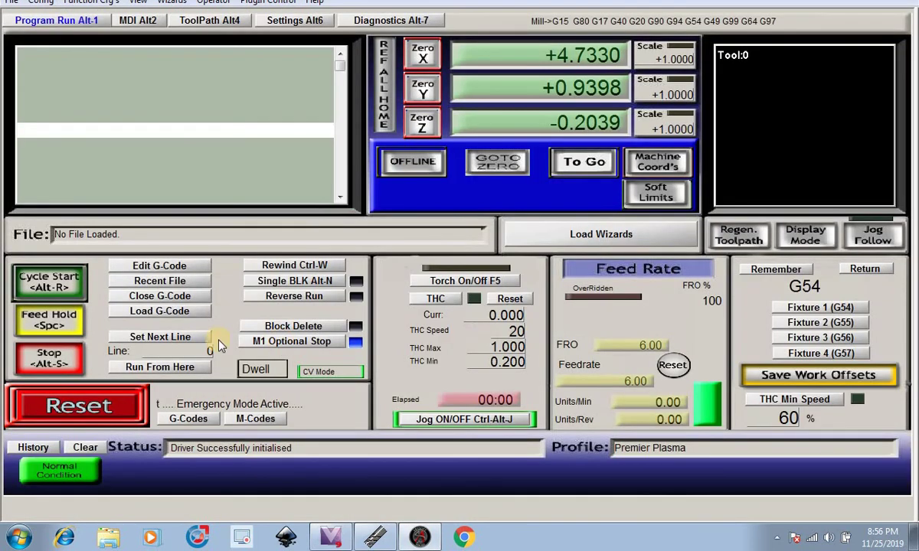
{"action": "left_click", "coordinate": [111, 410]}
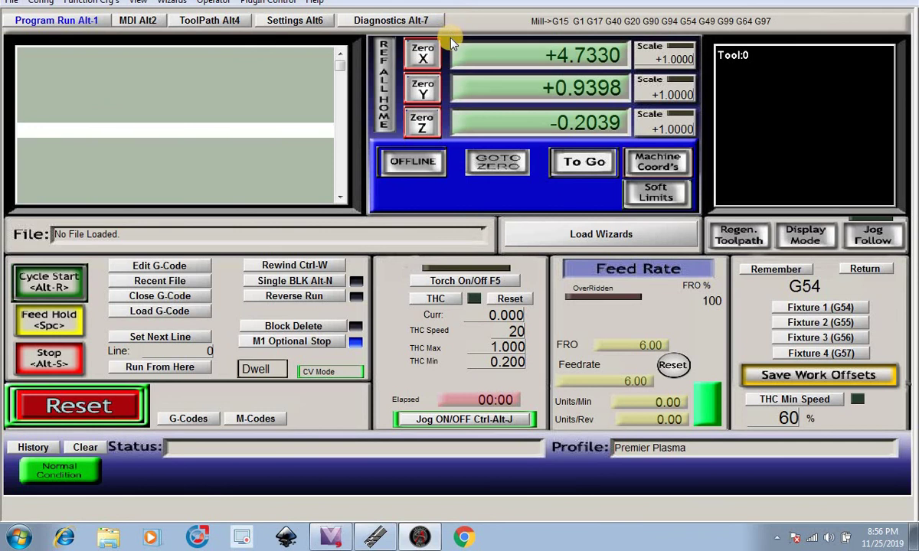
Step: Jog the torch in X and Y with the arrow keys, including fast Shift moves
{"action": "key", "text": "Left"}
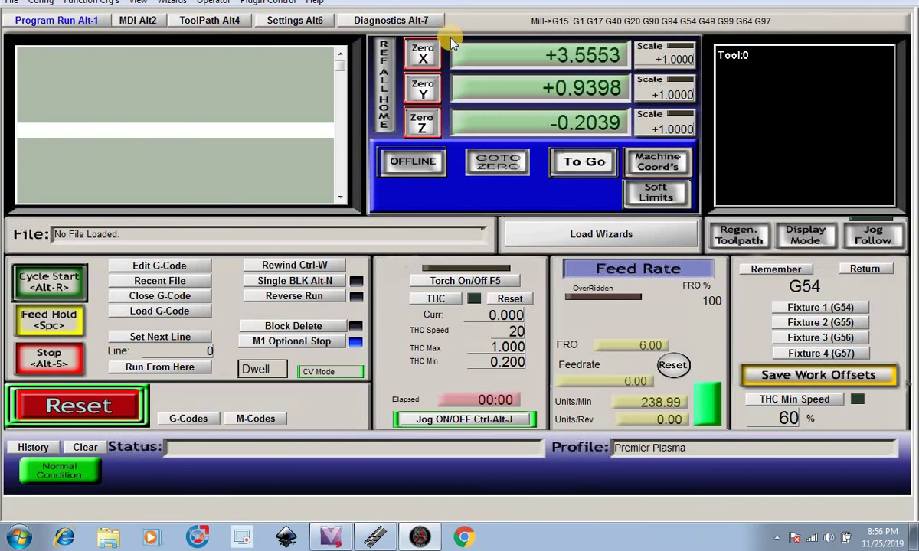
{"action": "key", "text": "Right"}
{"action": "key", "text": "Up"}
{"action": "key", "text": "Down"}
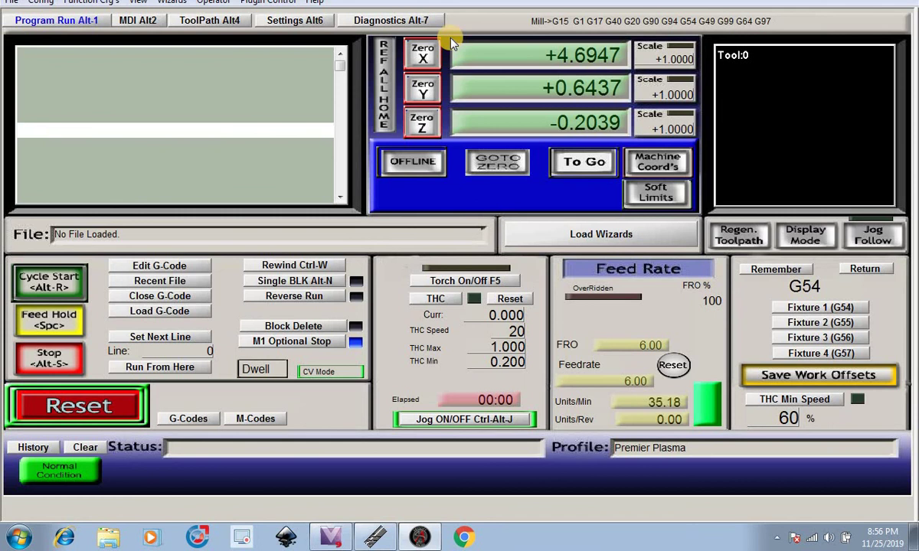
{"action": "key", "text": "shift+Down"}
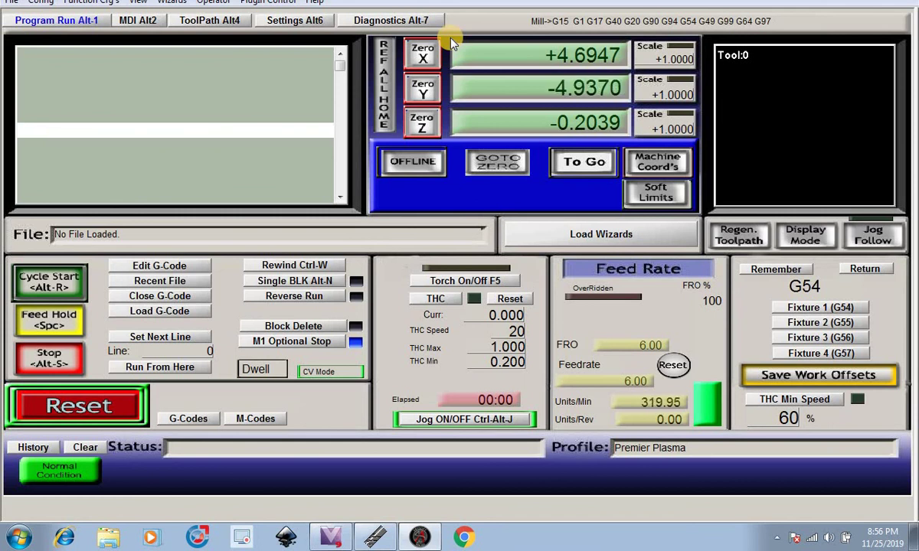
{"action": "key", "text": "shift+Left"}
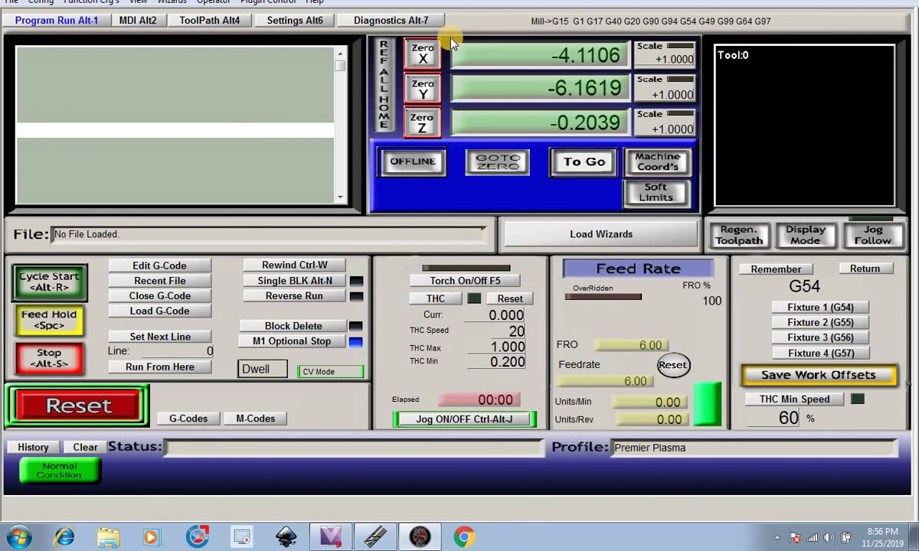
Step: Jog the torch up and down in Z with Page Up and Page Down to set its height
{"action": "key", "text": "Page_Up"}
{"action": "key", "text": "Page_Down"}
{"action": "key", "text": "Page_Up"}
{"action": "key", "text": "Page_Down"}
{"action": "key", "text": "Page_Up"}
{"action": "key", "text": "Page_Down"}
{"action": "key", "text": "Page_Up"}
Step: Zero the X, Y and Z axis positions
{"action": "left_click", "coordinate": [429, 60]}
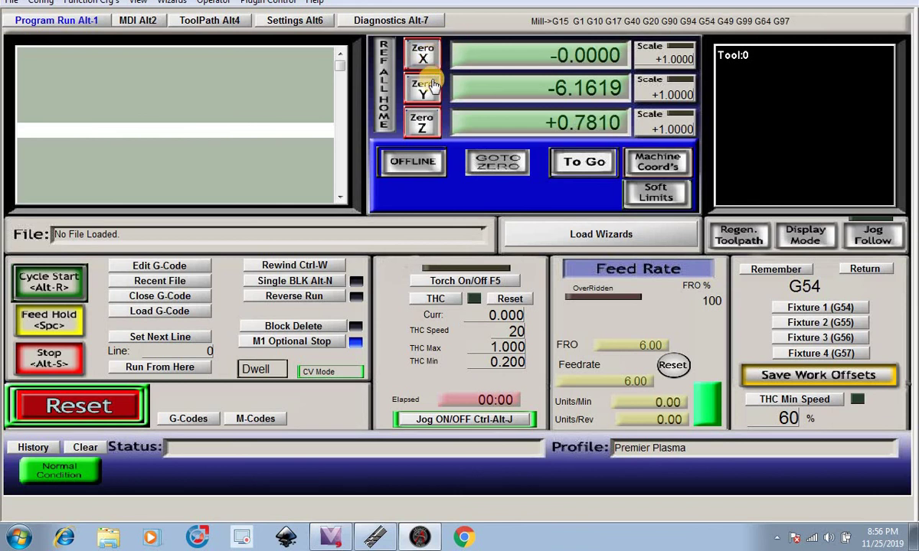
{"action": "left_click", "coordinate": [427, 89]}
{"action": "left_click", "coordinate": [424, 124]}
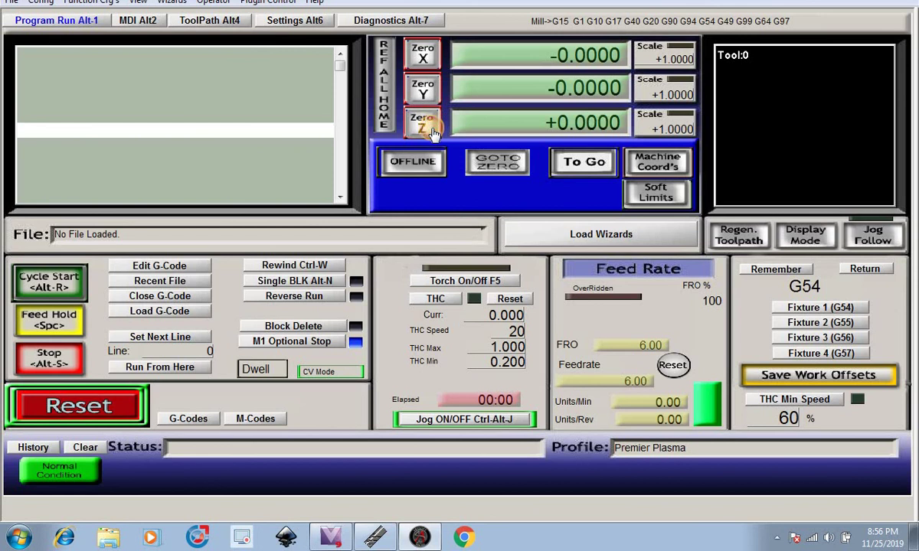
Step: Load the 1 test.tap G-code file from the Desktop
{"action": "left_click", "coordinate": [194, 313]}
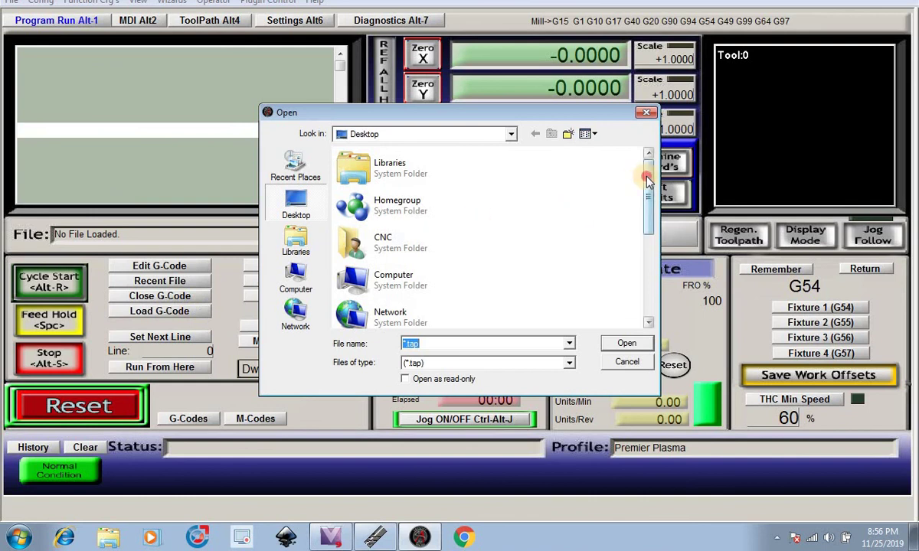
{"action": "left_click_drag", "start_coordinate": [646, 177], "coordinate": [651, 266]}
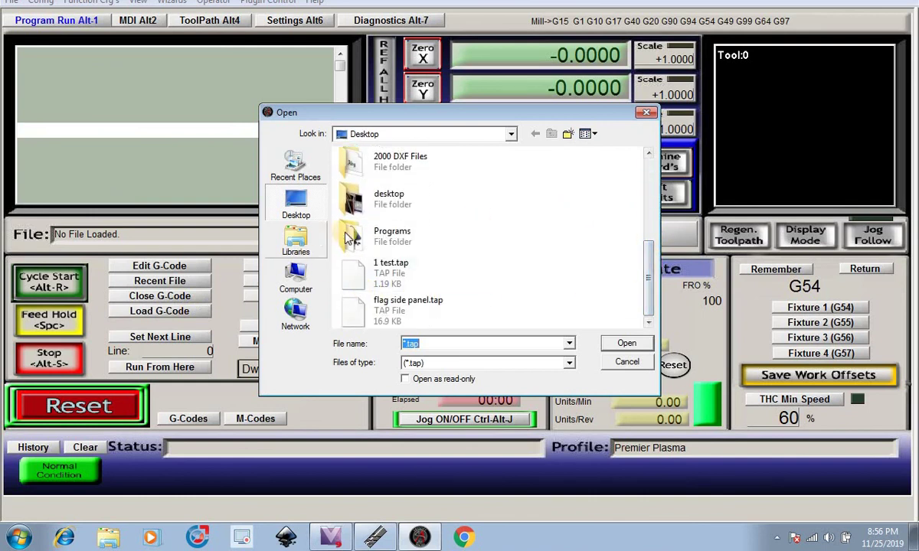
{"action": "left_click", "coordinate": [433, 275]}
{"action": "left_click", "coordinate": [627, 346]}
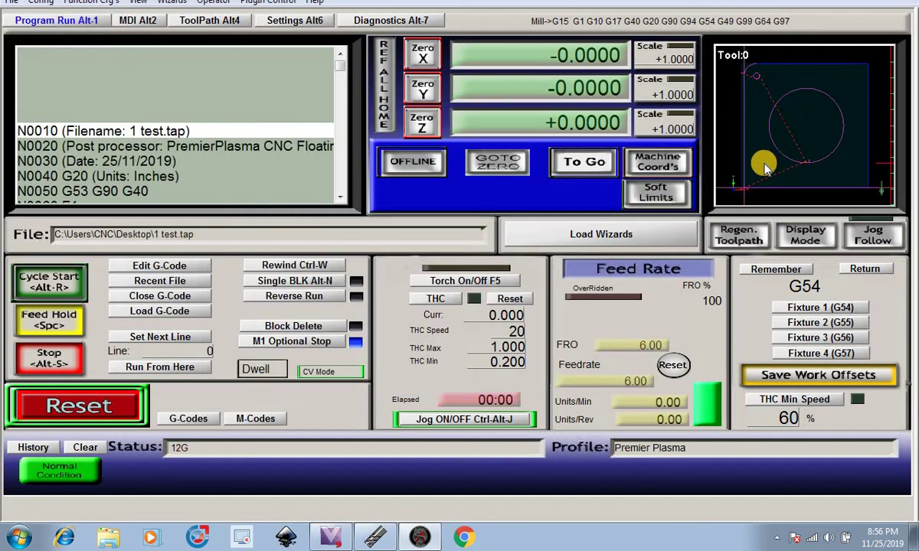
Step: Run the 1 test program with Cycle Start, dismissing the CreateFile failed! error so it continues
{"action": "left_click", "coordinate": [52, 287]}
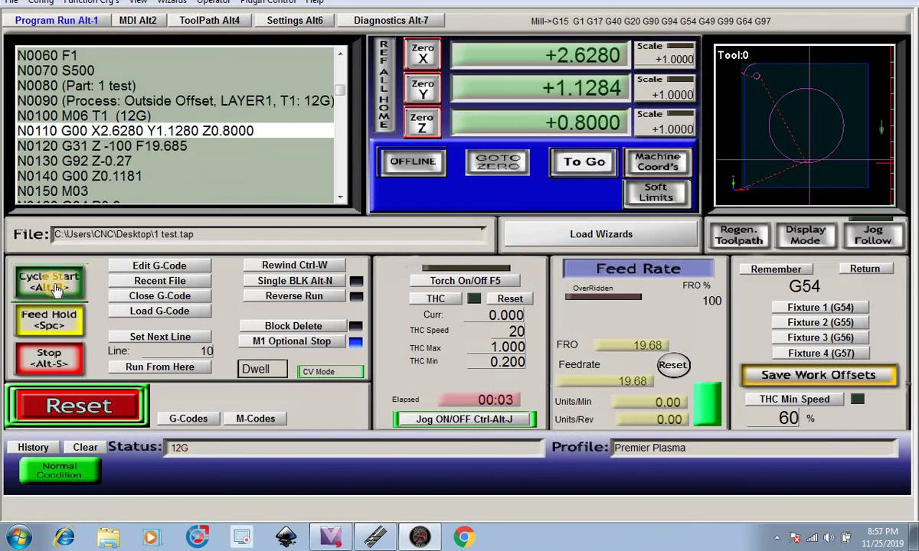
{"action": "left_click", "coordinate": [459, 310]}
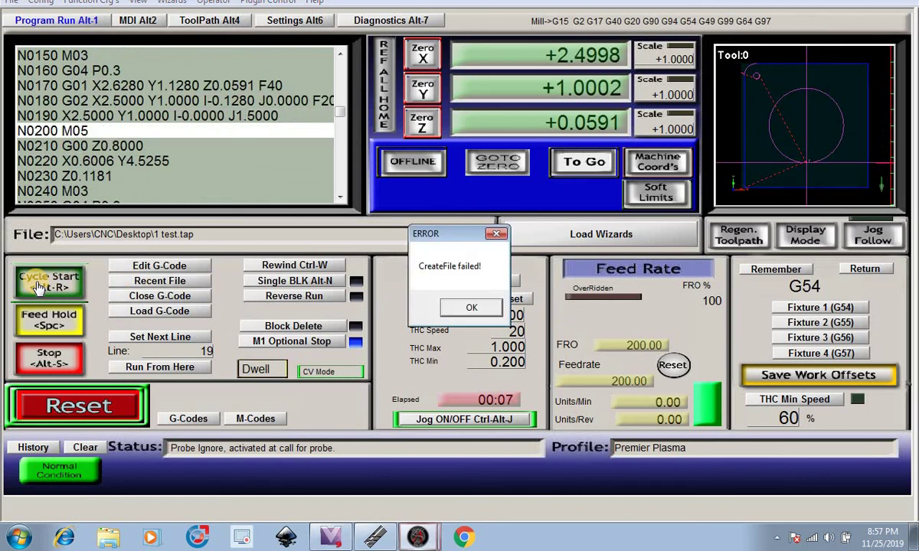
{"action": "key", "text": "Return"}
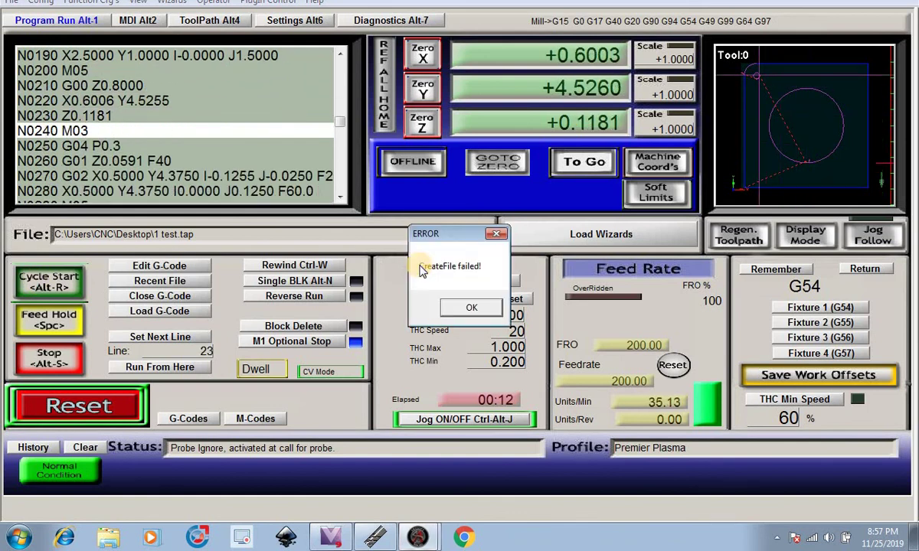